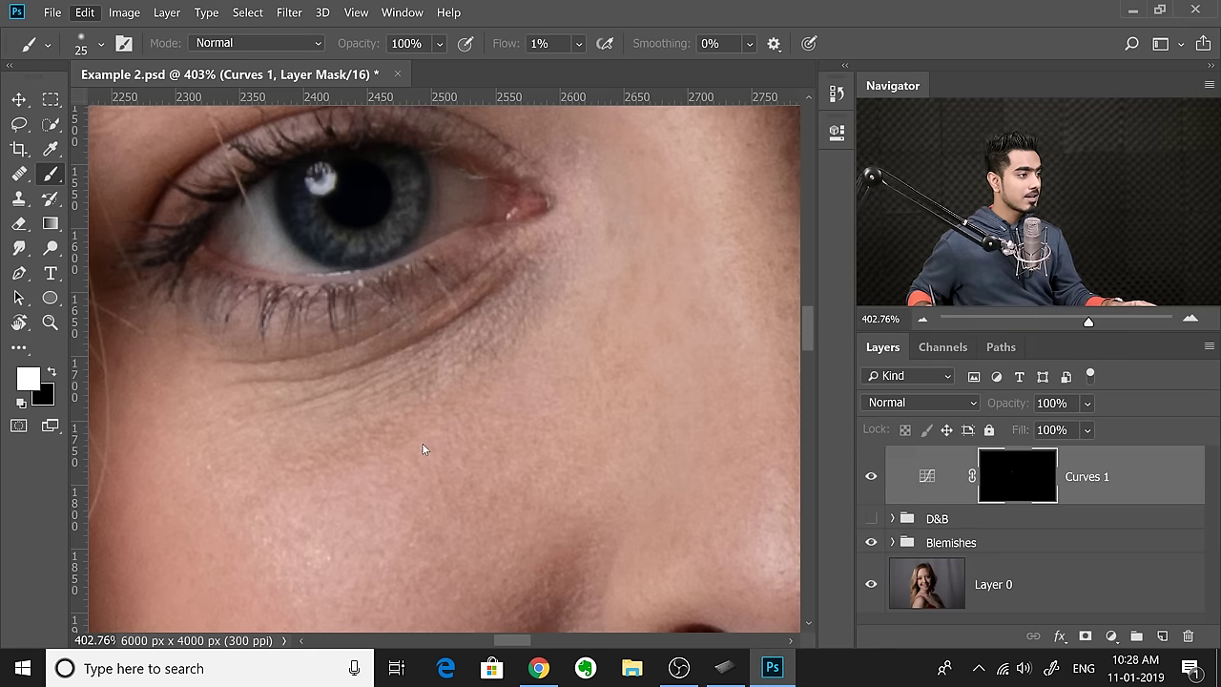
- Assign W as the keyboard shortcut for Decrease Brush Size among the Tools shortcuts
key(ctrl+alt+shift+k)
drag(656, 54, 557, 22)
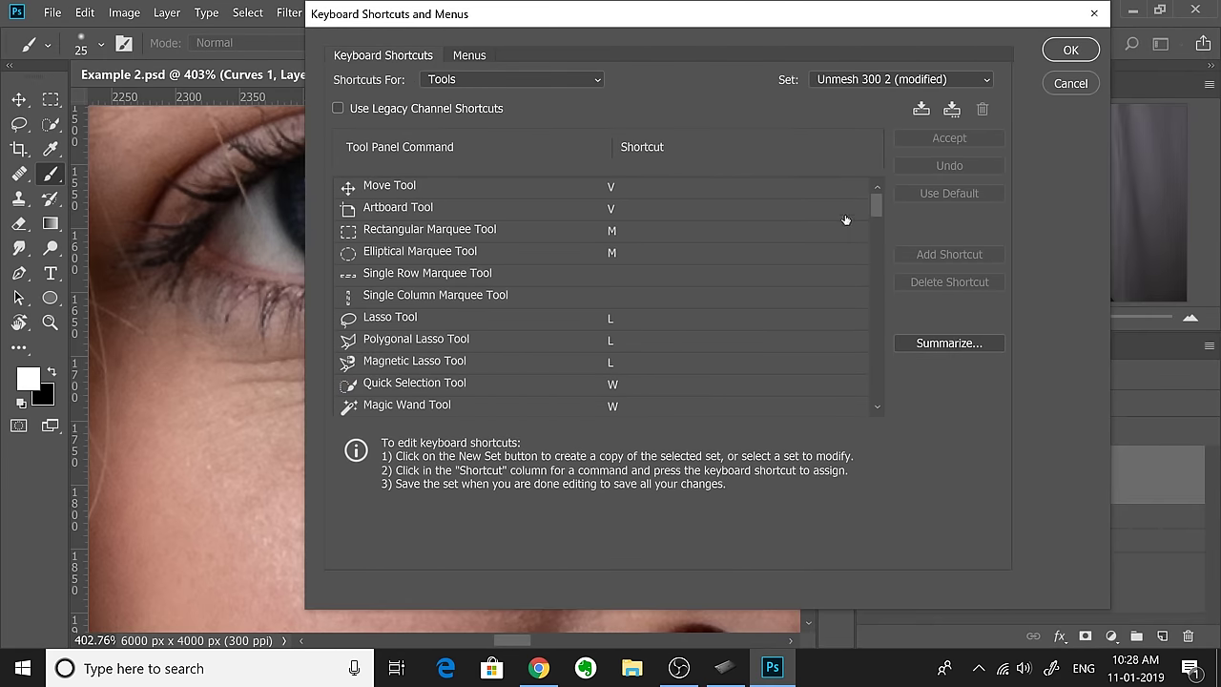
drag(874, 206, 870, 214)
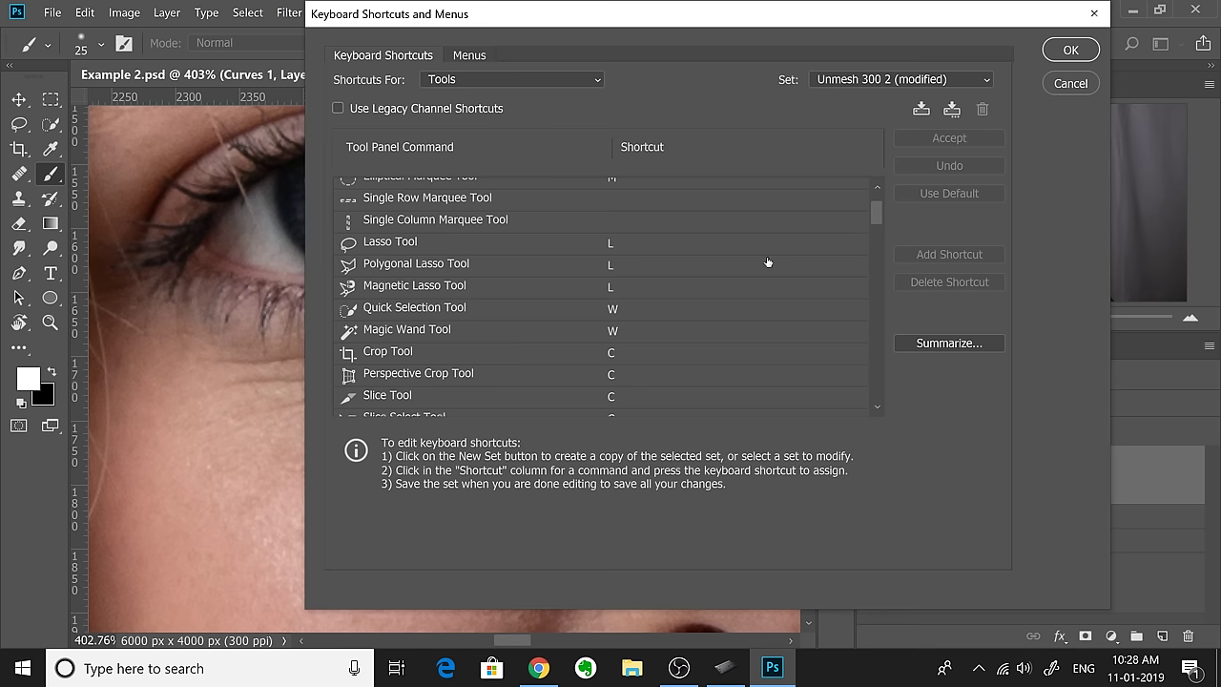
click(503, 80)
click(467, 125)
drag(873, 218, 856, 362)
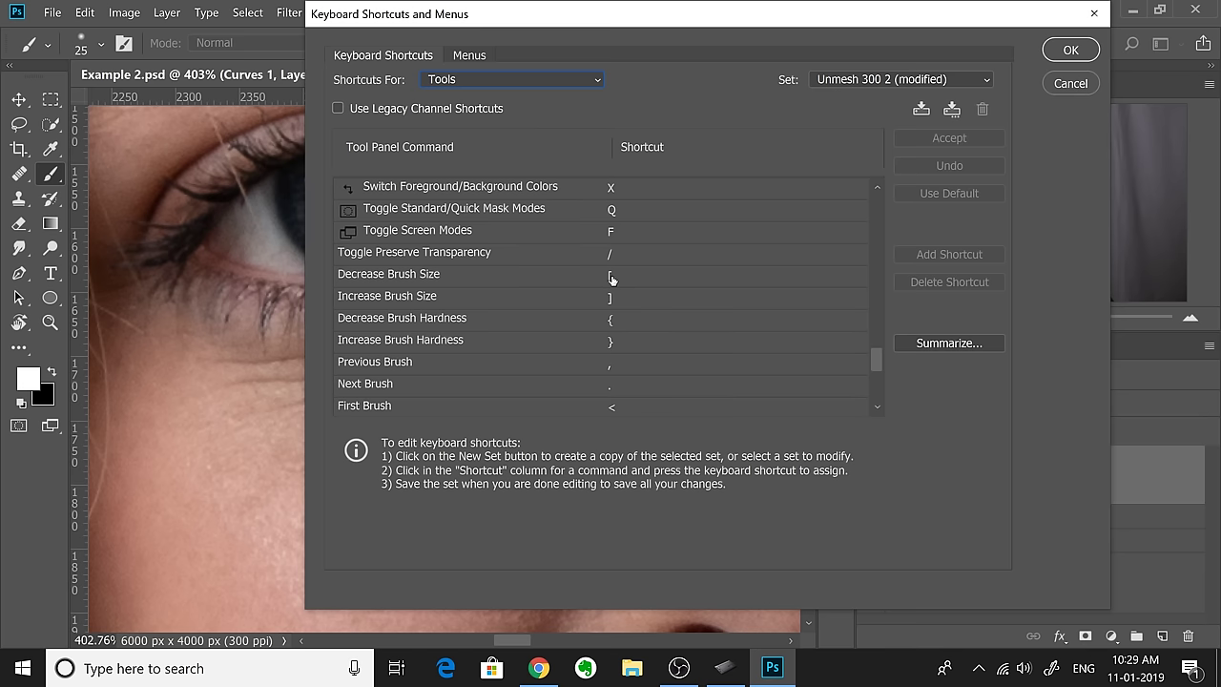
click(611, 277)
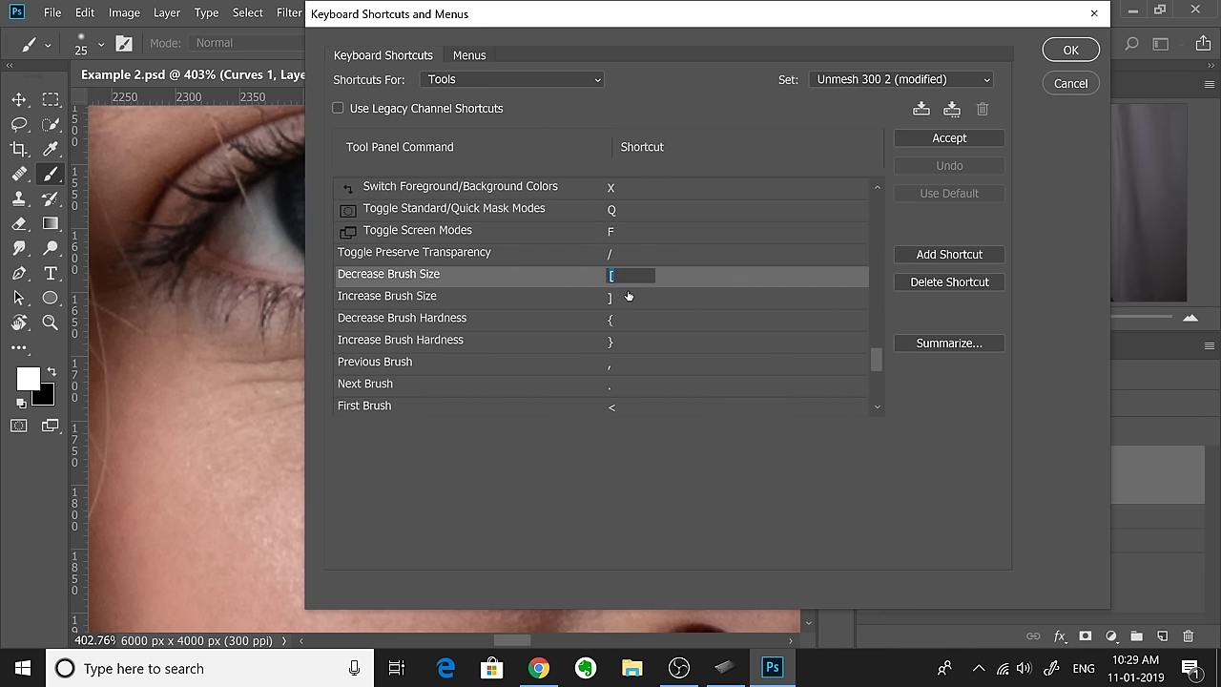
key(w)
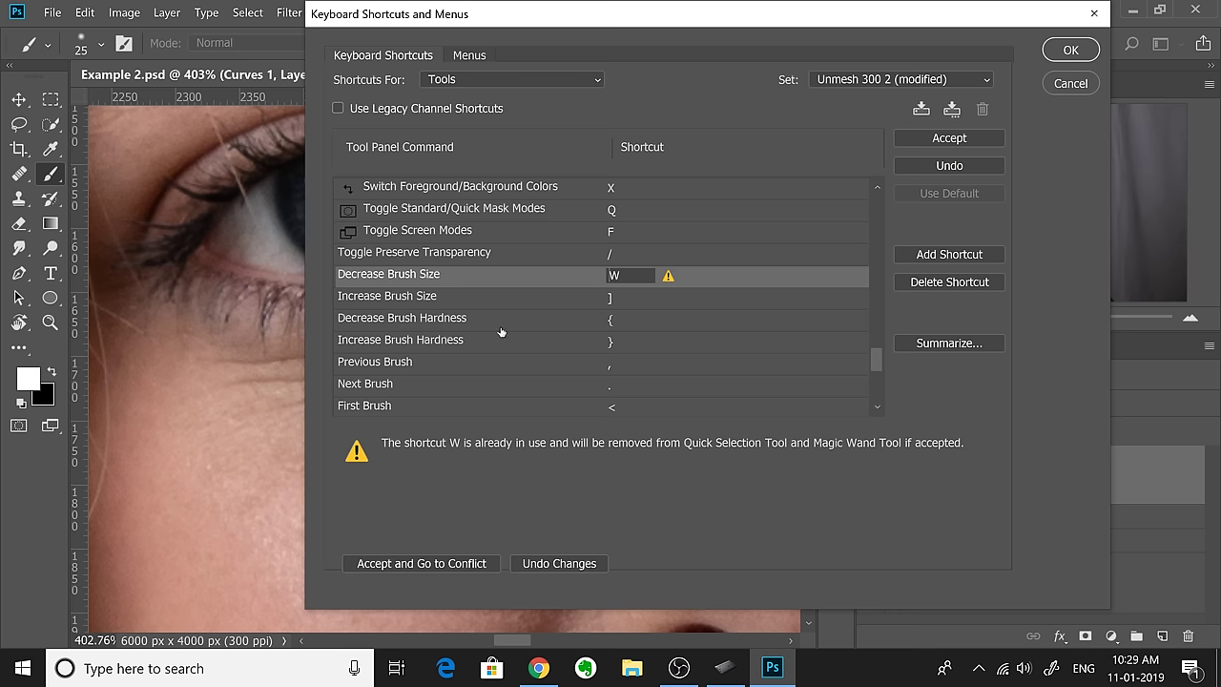
- Assign E as the shortcut for Increase Brush Size and save the keyboard shortcut changes
click(609, 297)
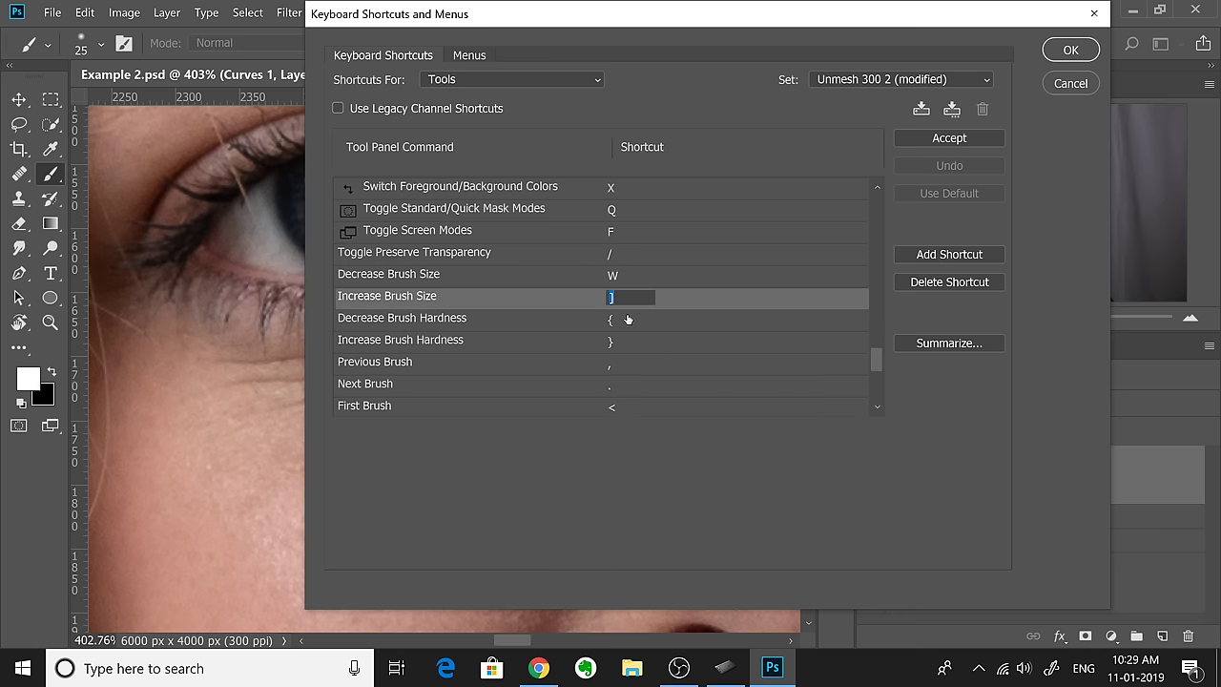
text(E)
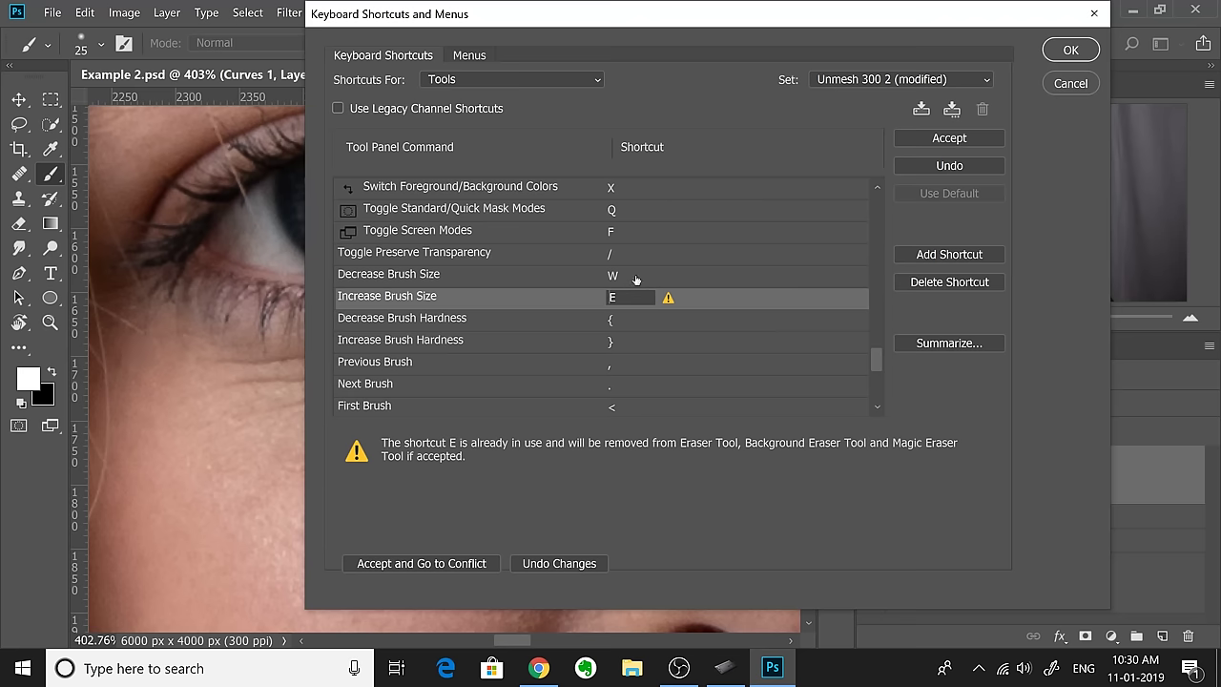
click(1058, 58)
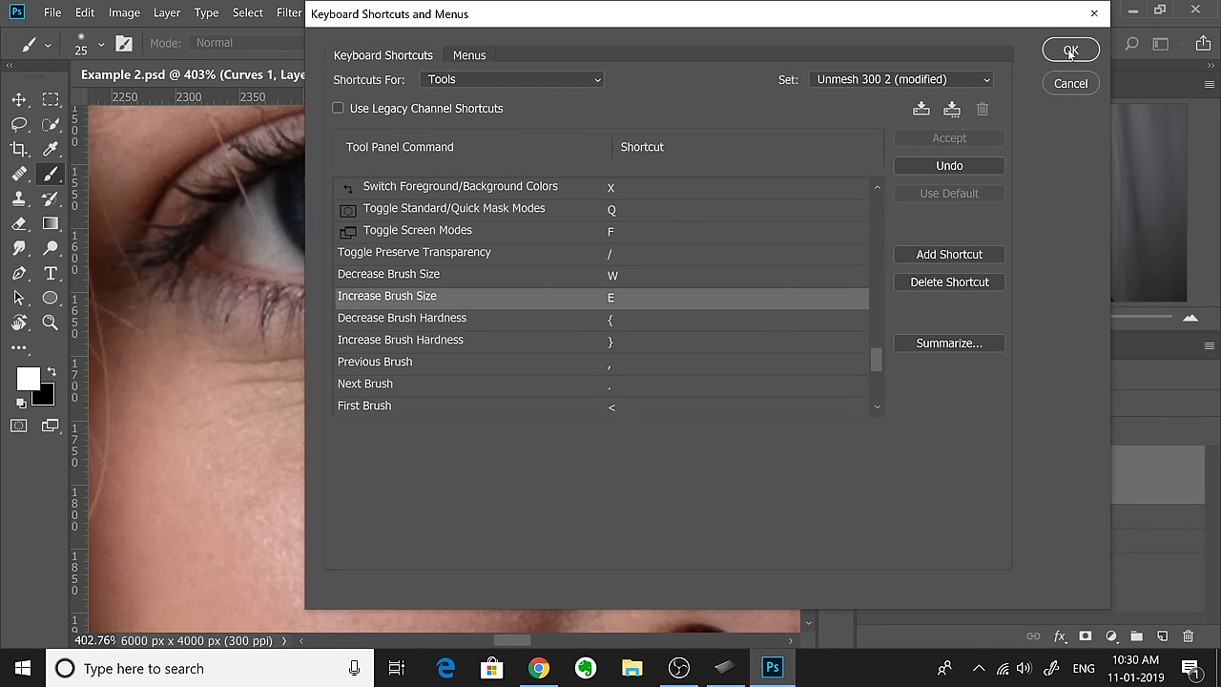
click(1070, 51)
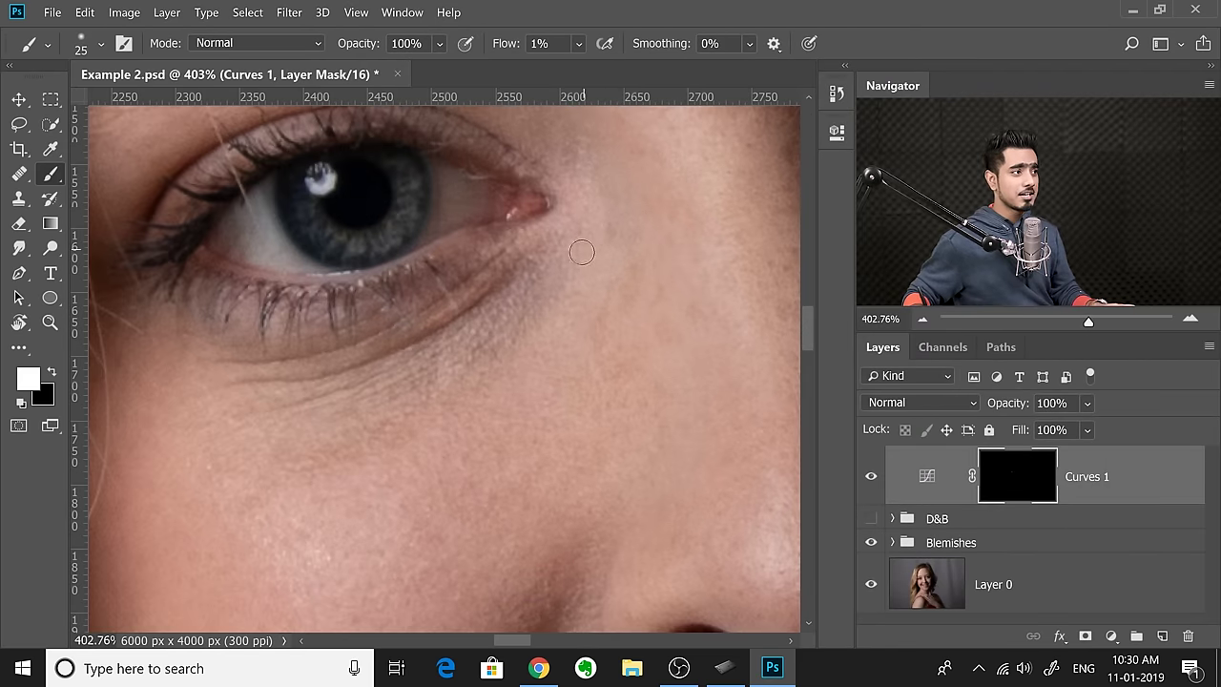
- Set the brush size to 15 px over the chin and compare the skin with the Curves 1 layer hidden and shown
scroll(574, 321, down, 10)
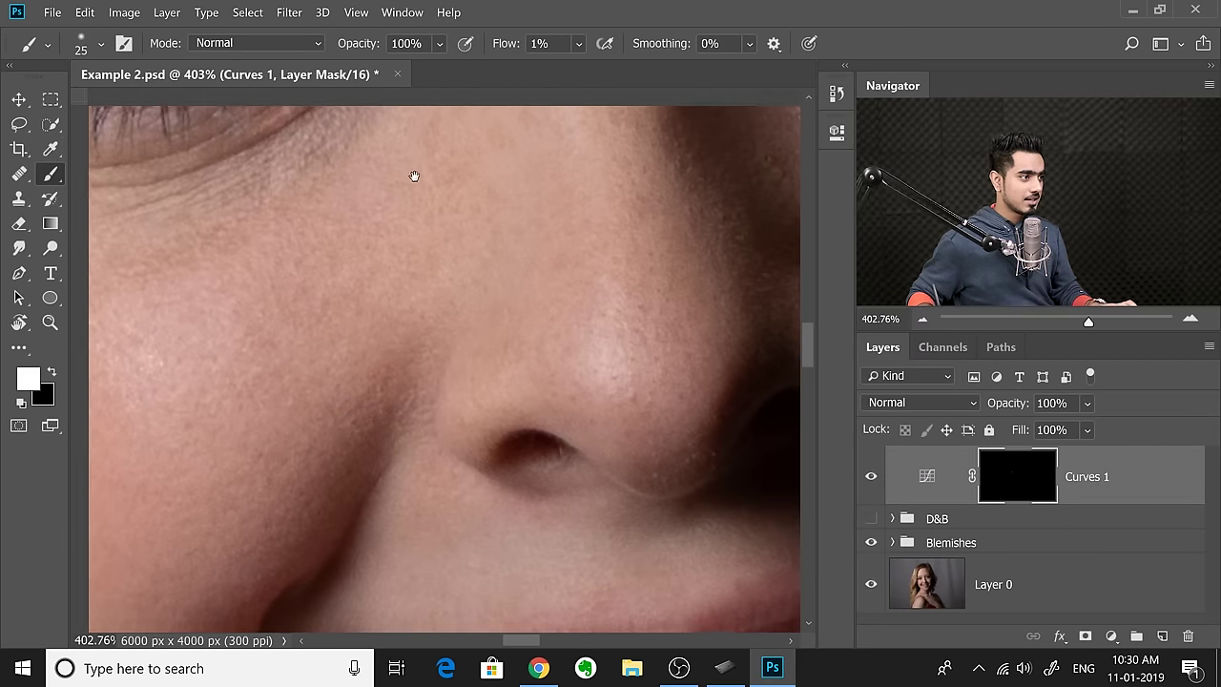
alt+scroll(480, 251, down, 3)
scroll(400, 206, down, 2)
scroll(494, 282, down, 5)
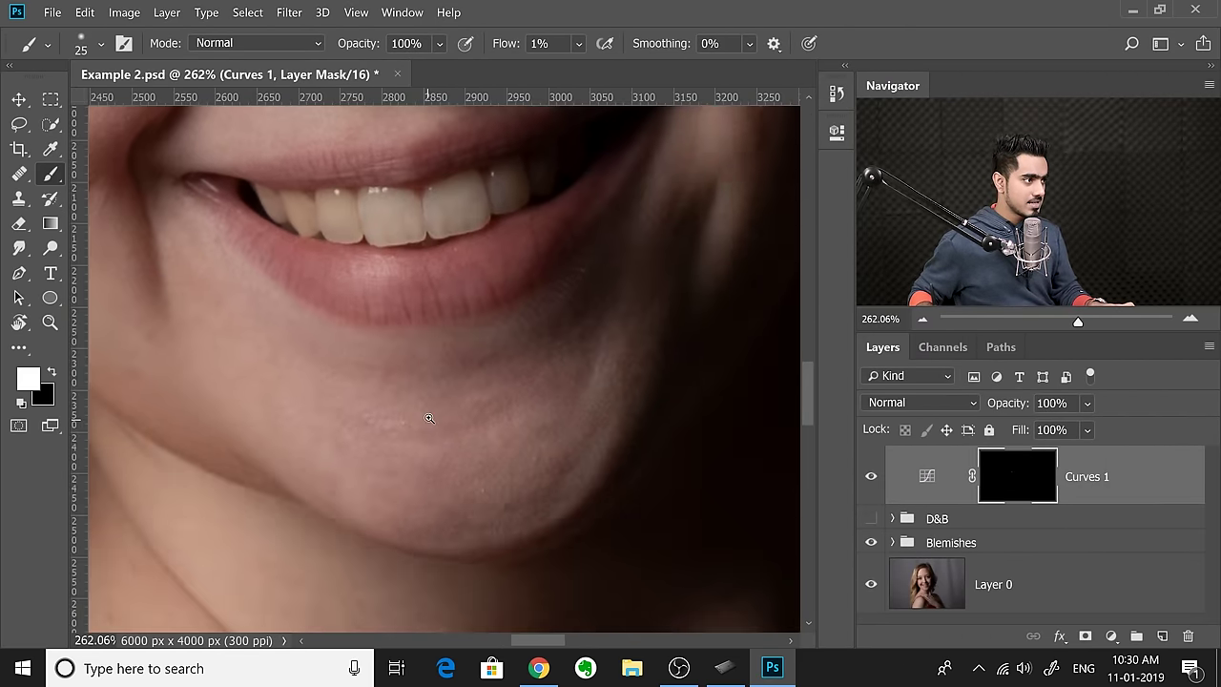
alt+scroll(488, 426, up, 3)
alt+right_click(489, 426)
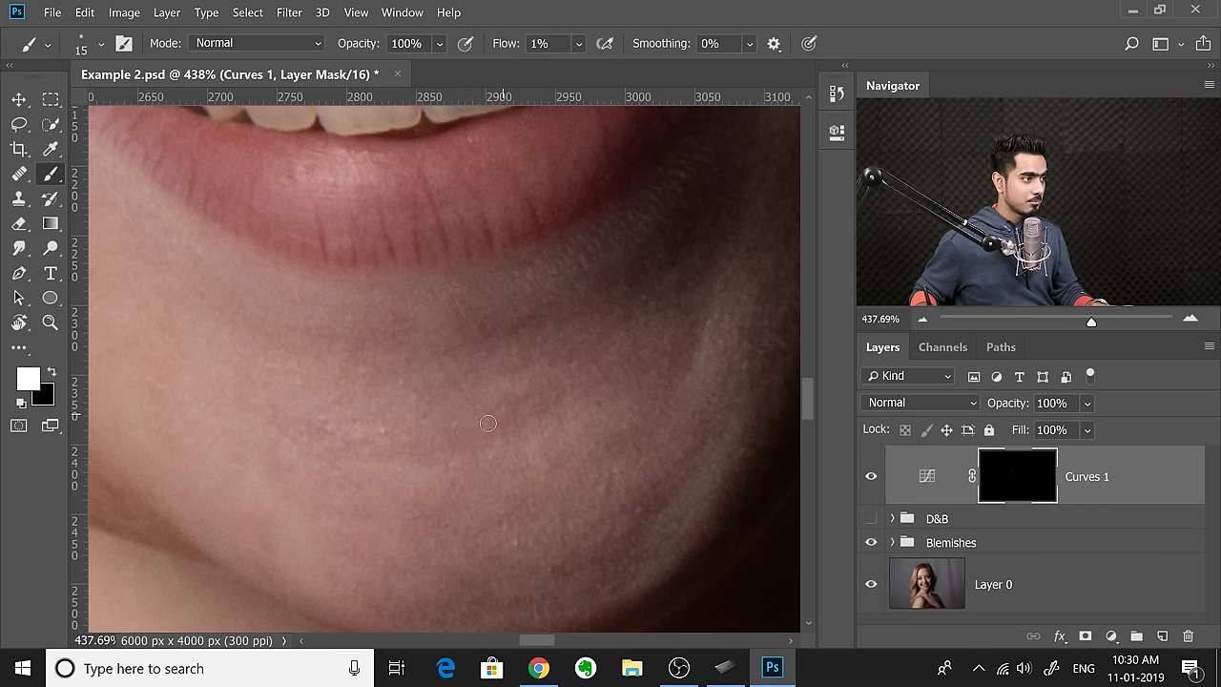
key(bracketright)
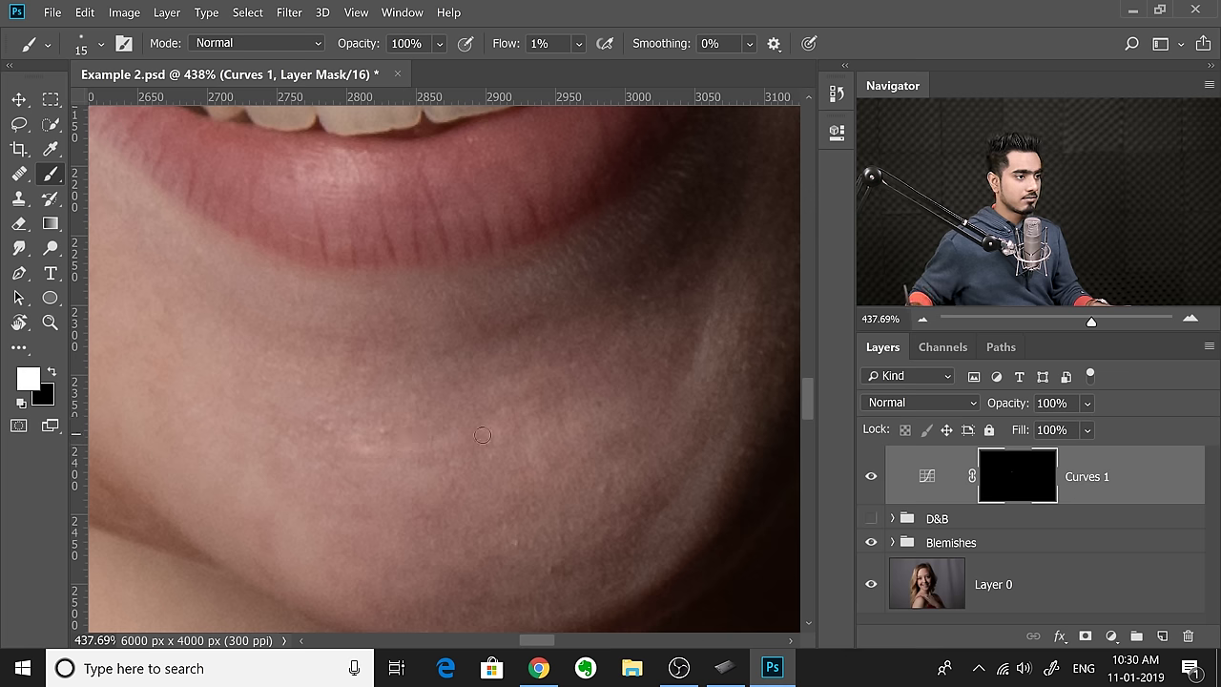
click(872, 474)
click(873, 474)
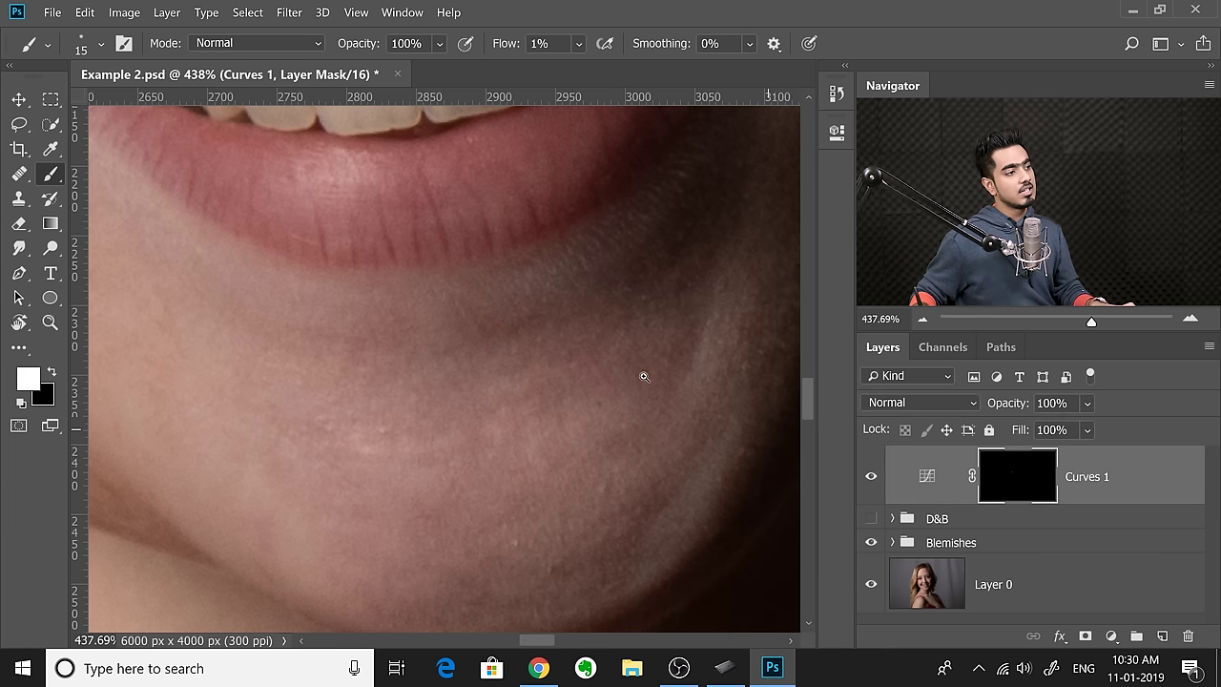
- Examine the skin around the nose, under the shaded eye and across the forehead
scroll(603, 321, down, 3)
drag(603, 322, 594, 486)
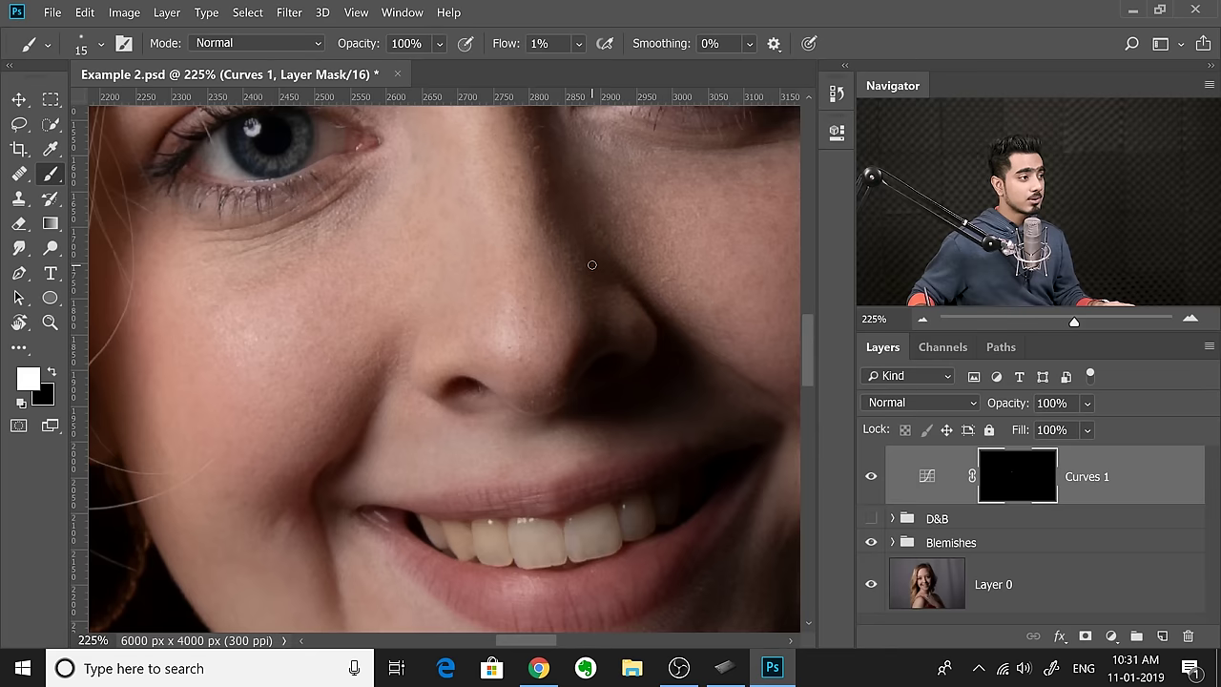
scroll(621, 231, up, 5)
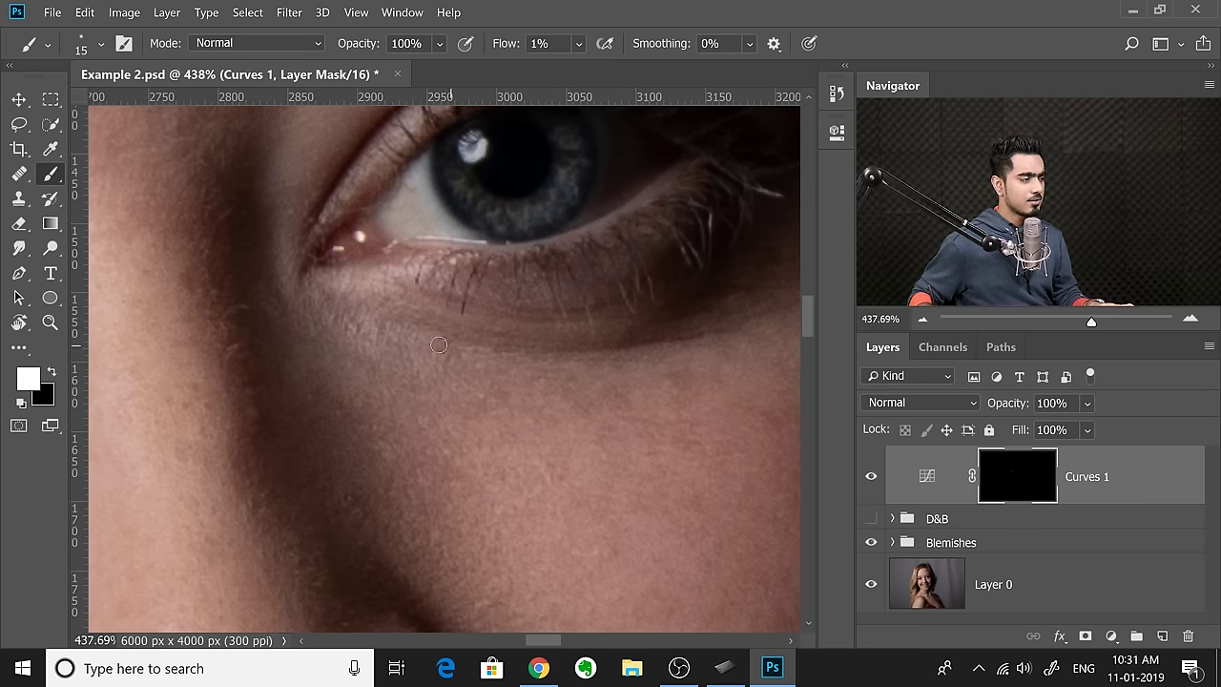
scroll(382, 324, down, 5)
scroll(387, 349, up, 3)
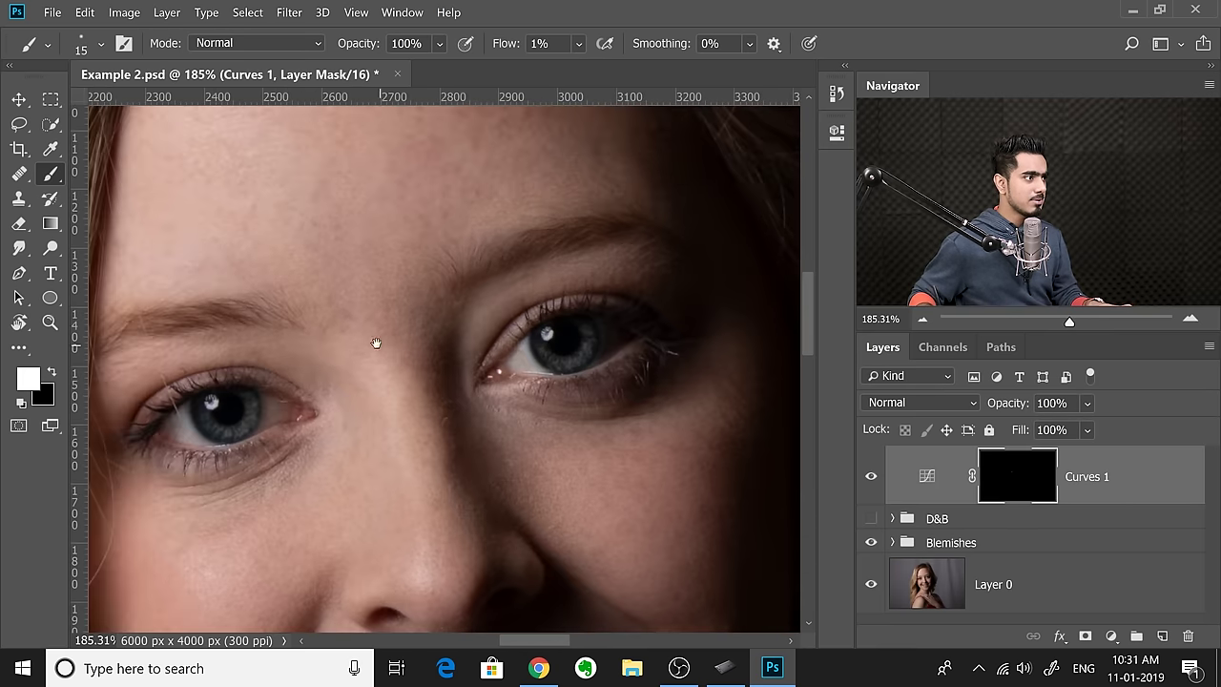
scroll(371, 317, up, 2)
scroll(341, 353, up, 5)
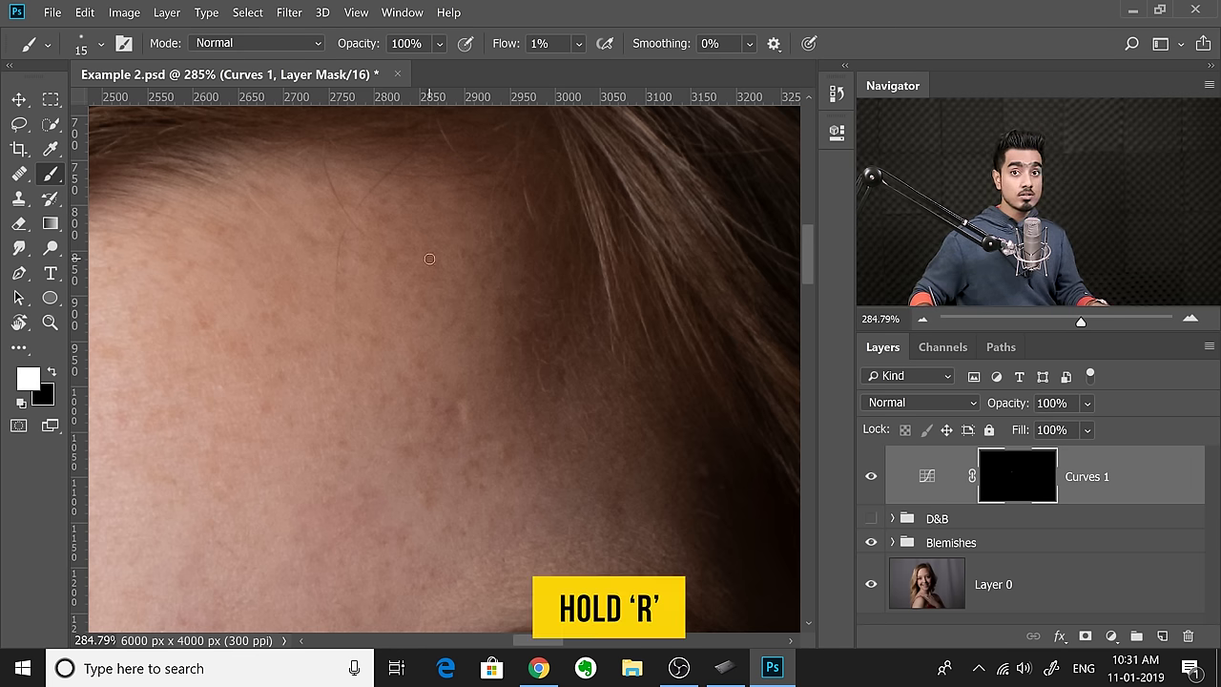
- Rotate the canvas view to 95° and enlarge the brush to 86 px over the forehead
key(r)
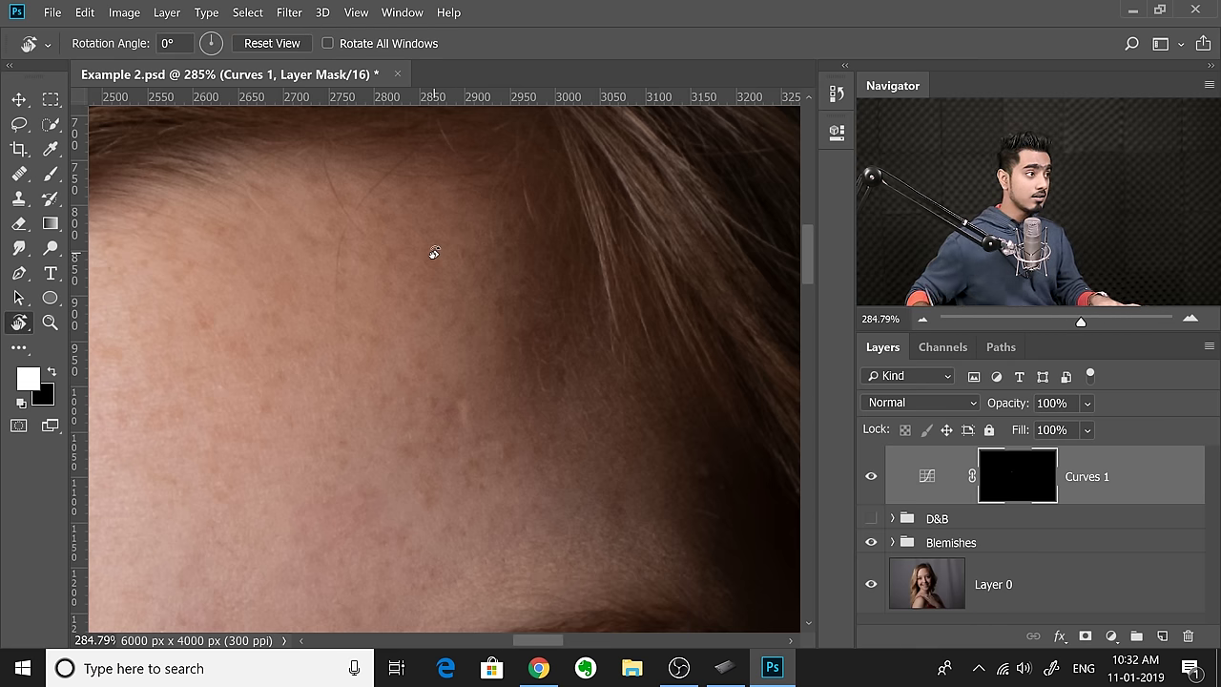
drag(366, 301, 498, 315)
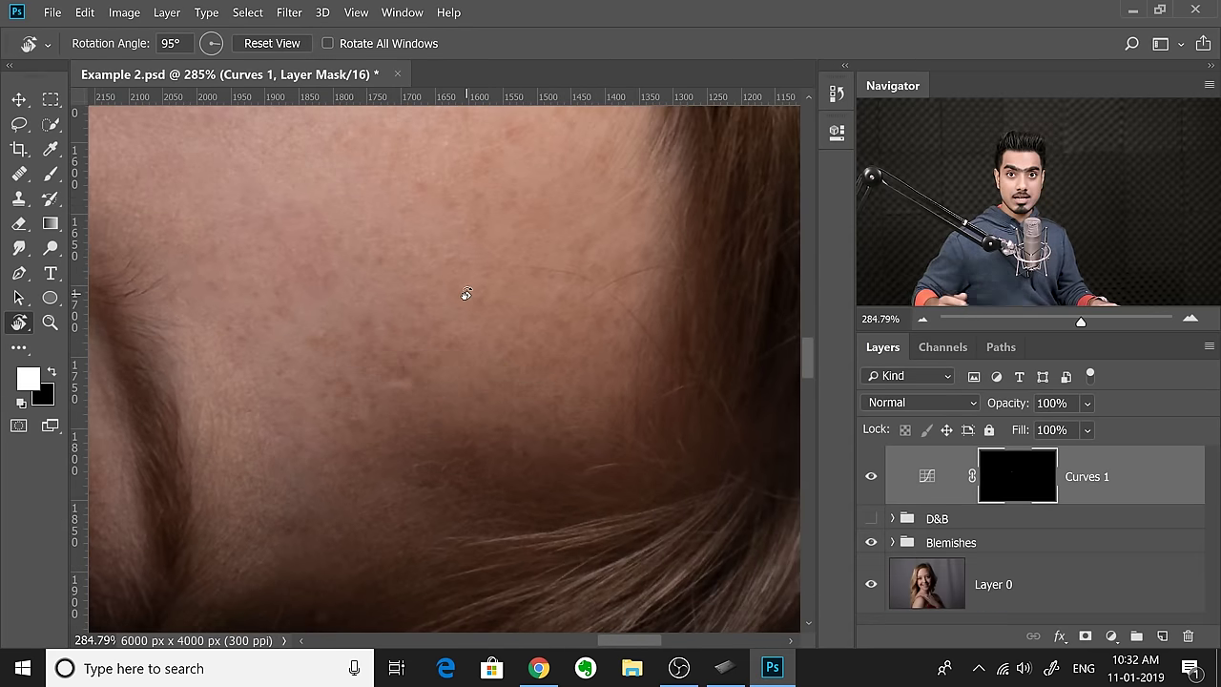
key(b)
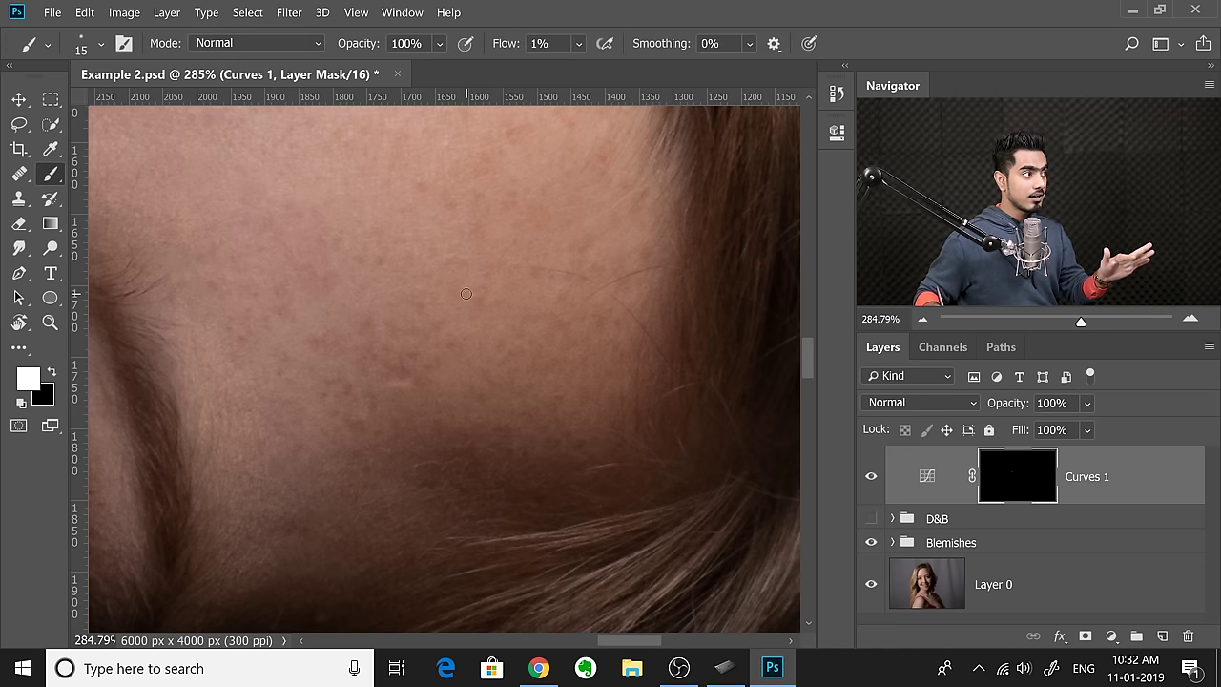
alt+right_click(439, 297)
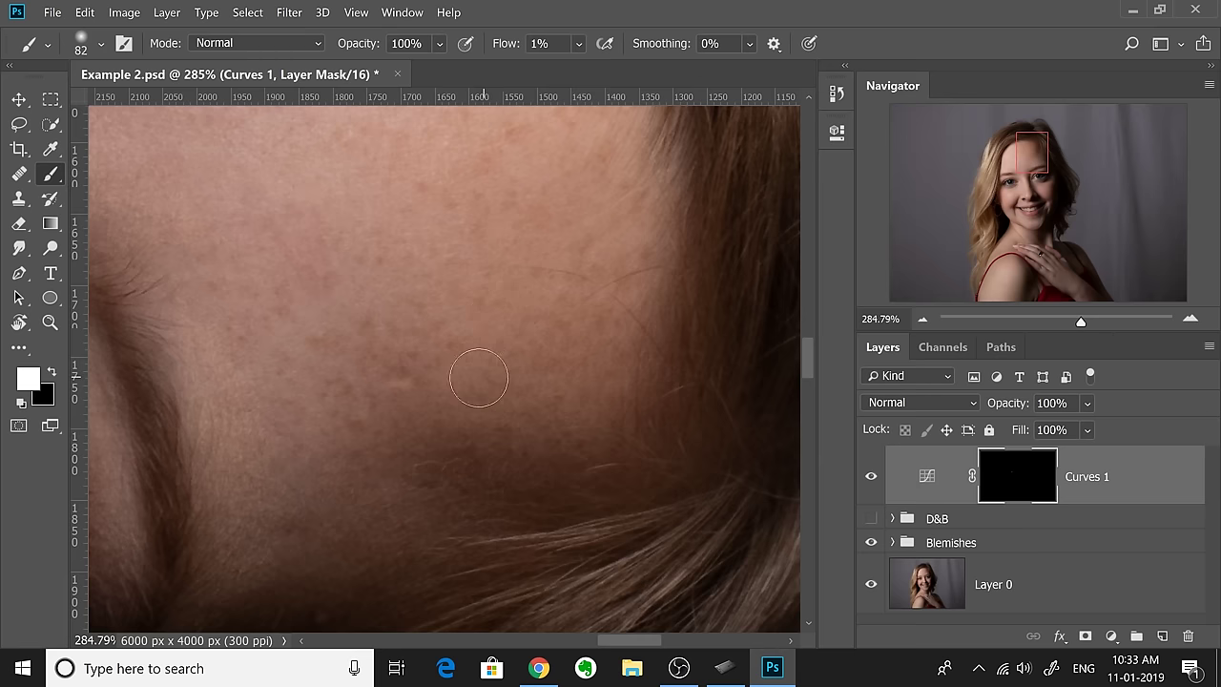
mouse_move(479, 378)
mouse_down()
mouse_move(631, 385)
mouse_move(619, 369)
mouse_move(541, 372)
mouse_up()
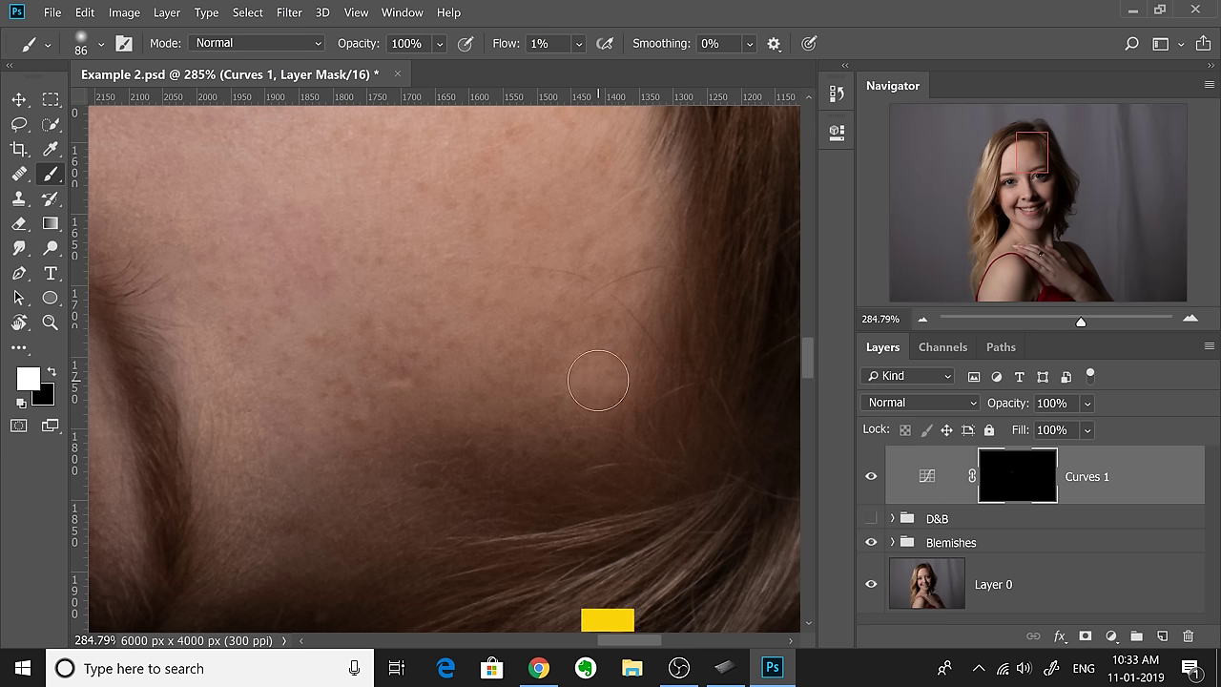
- Select an oval patch of forehead skin beside the hairline with the Lasso tool and return to the Brush tool
key(l)
drag(656, 360, 625, 360)
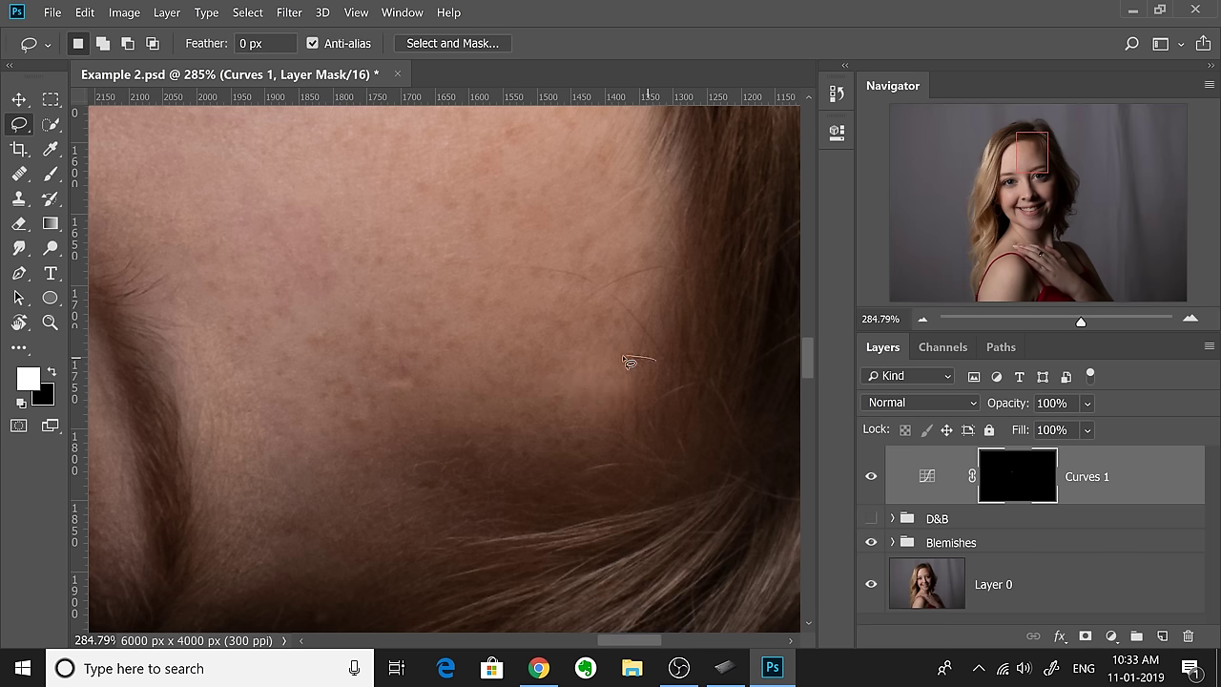
mouse_move(512, 467)
mouse_down()
mouse_move(582, 465)
mouse_move(663, 453)
mouse_up()
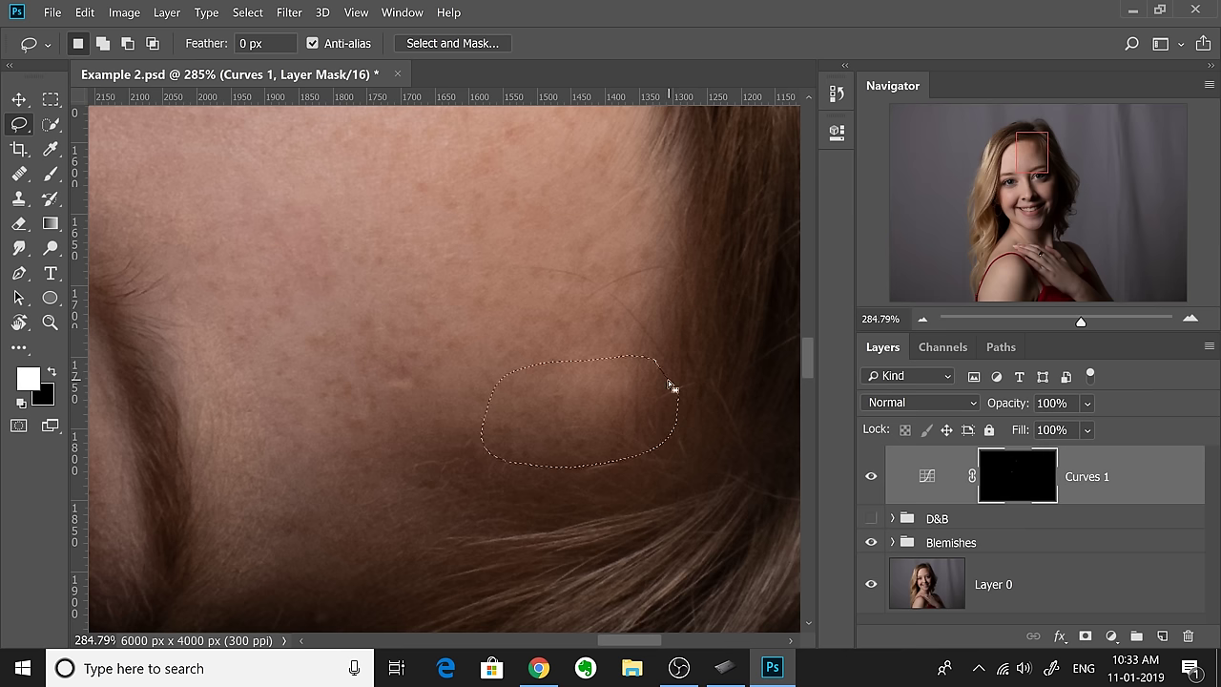
key(b)
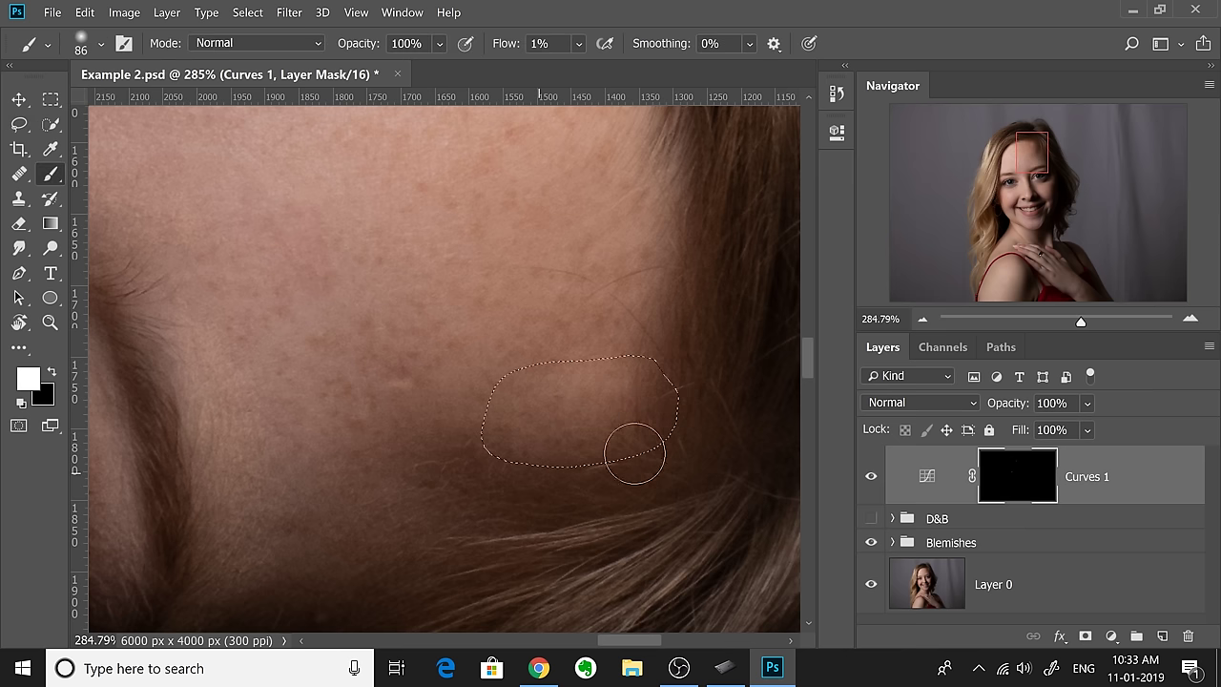
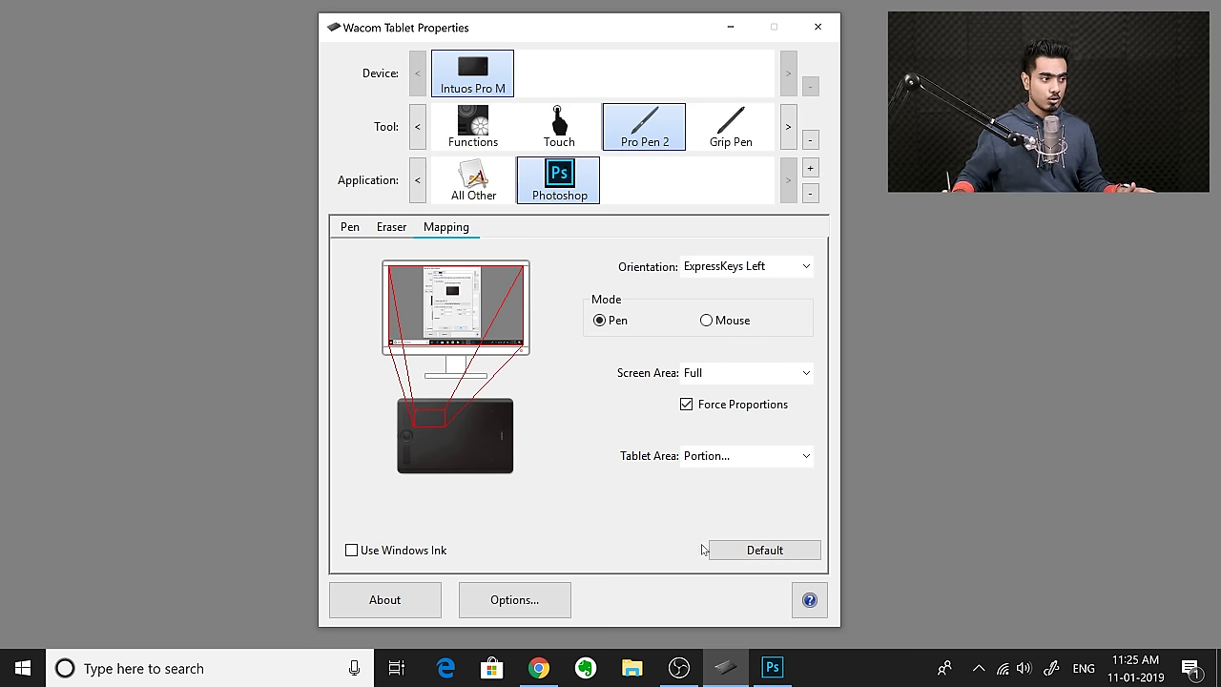
- In Wacom Tablet Properties, set the Photoshop pen mapping's tablet area to Full and turn off Force Proportions
click(772, 667)
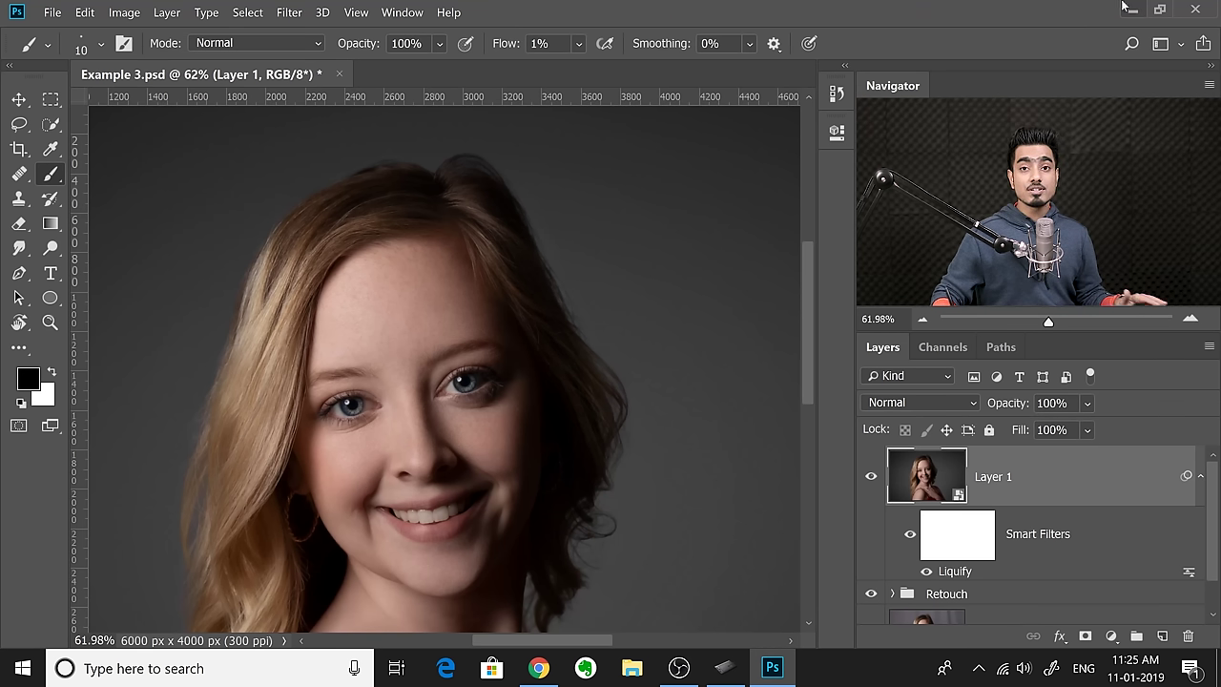
click(1125, 9)
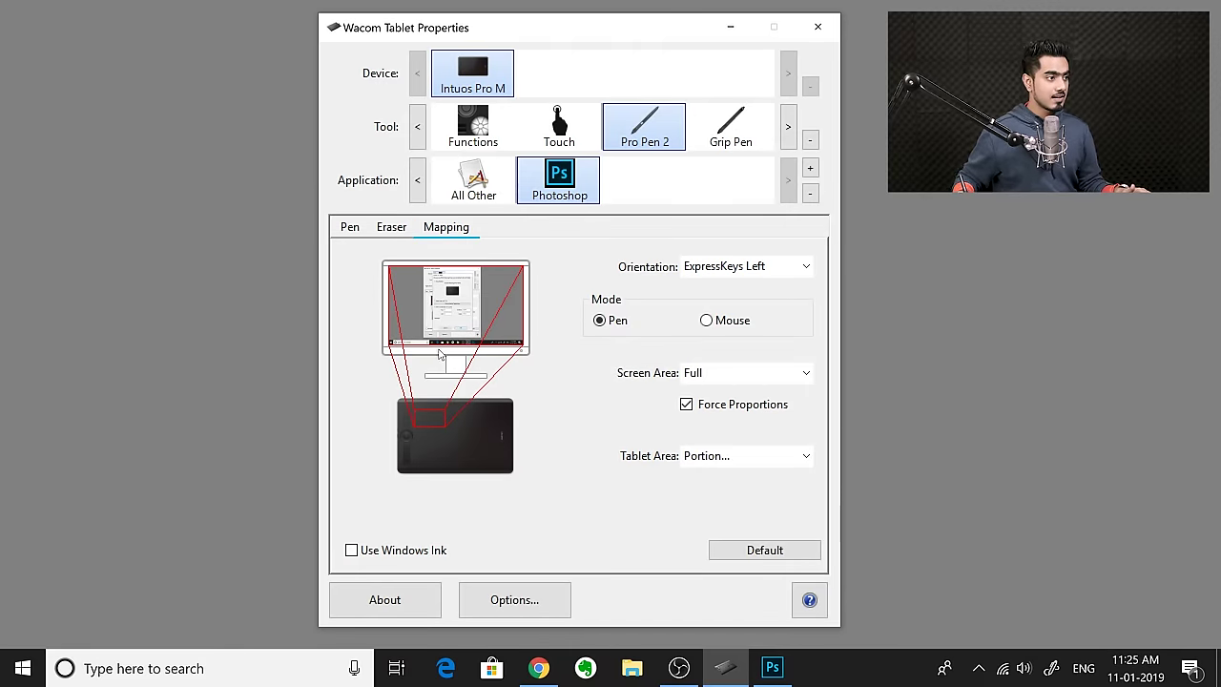
click(717, 458)
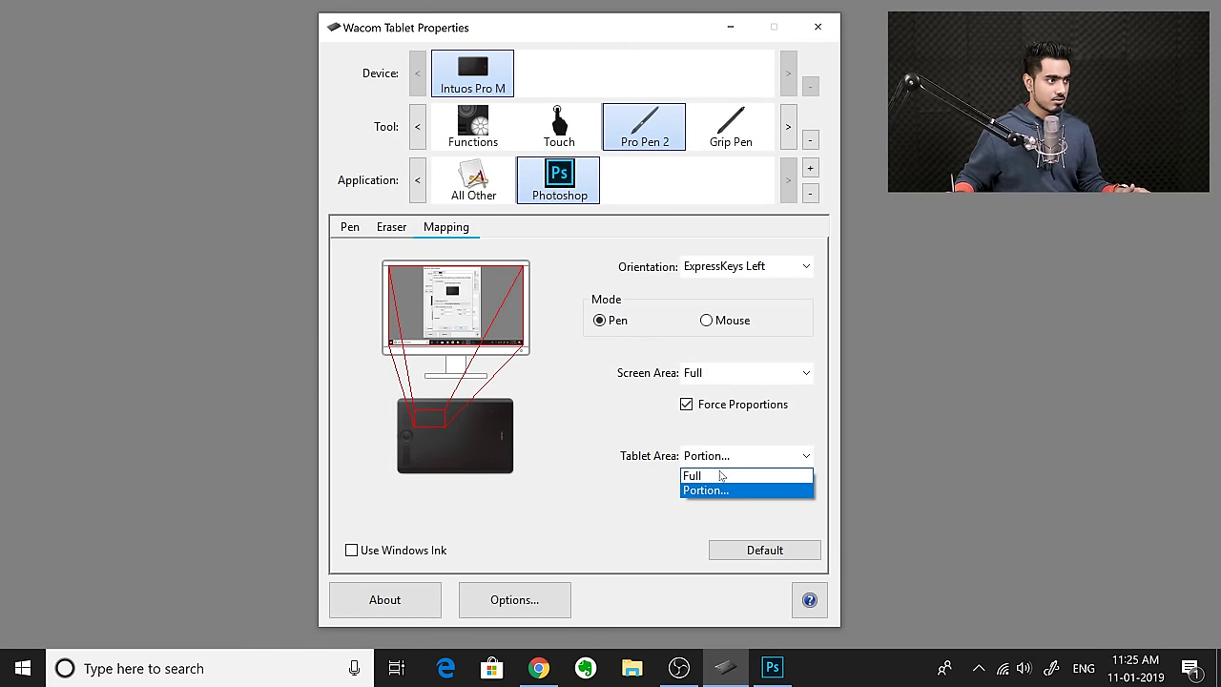
click(721, 475)
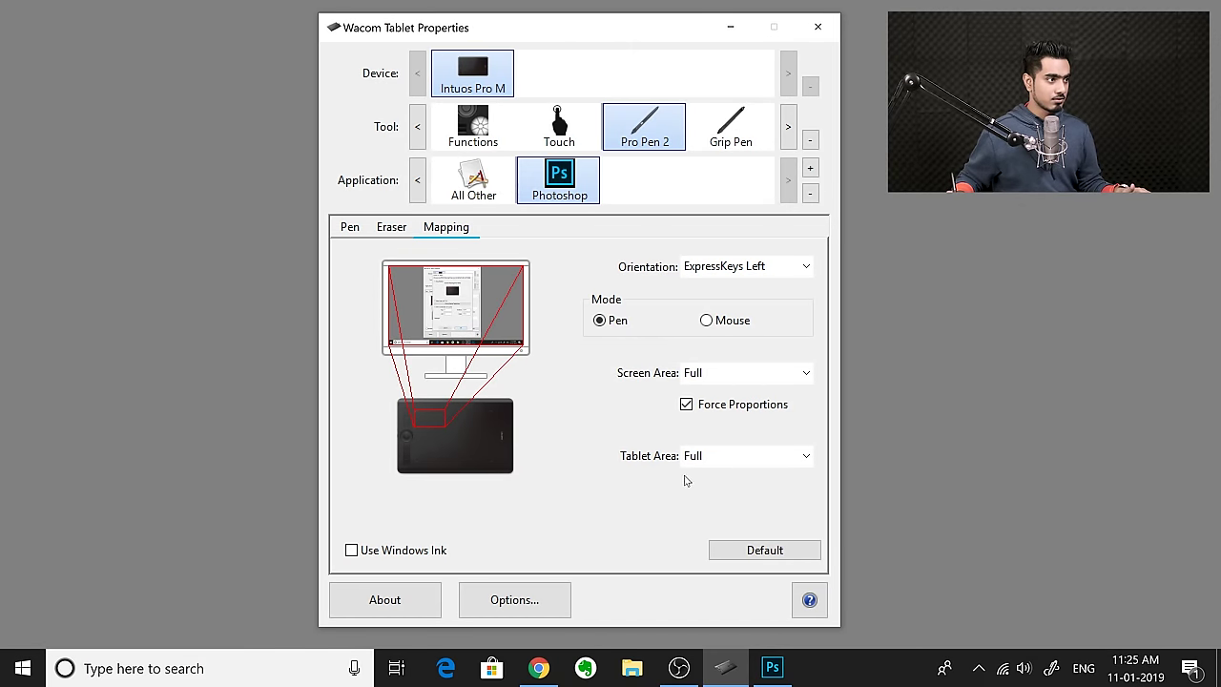
click(686, 404)
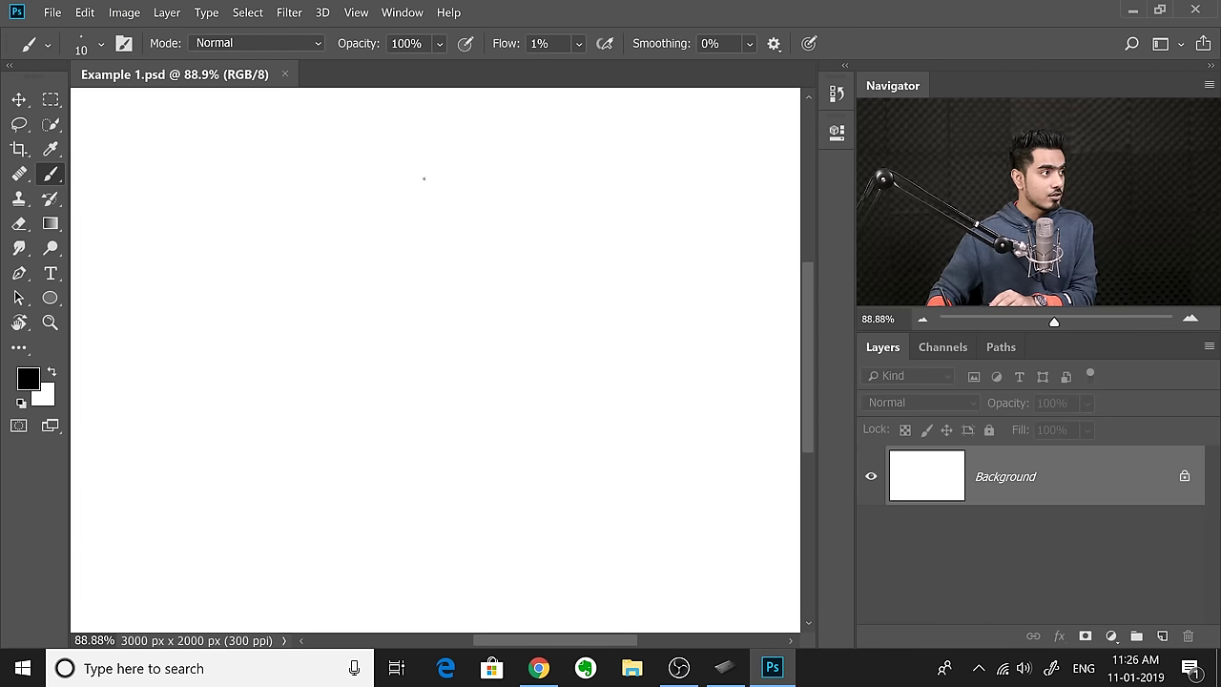
- Set the brush flow to 100% and paint a large black circle on the blank canvas with a 39 px brush
drag(363, 155, 400, 155)
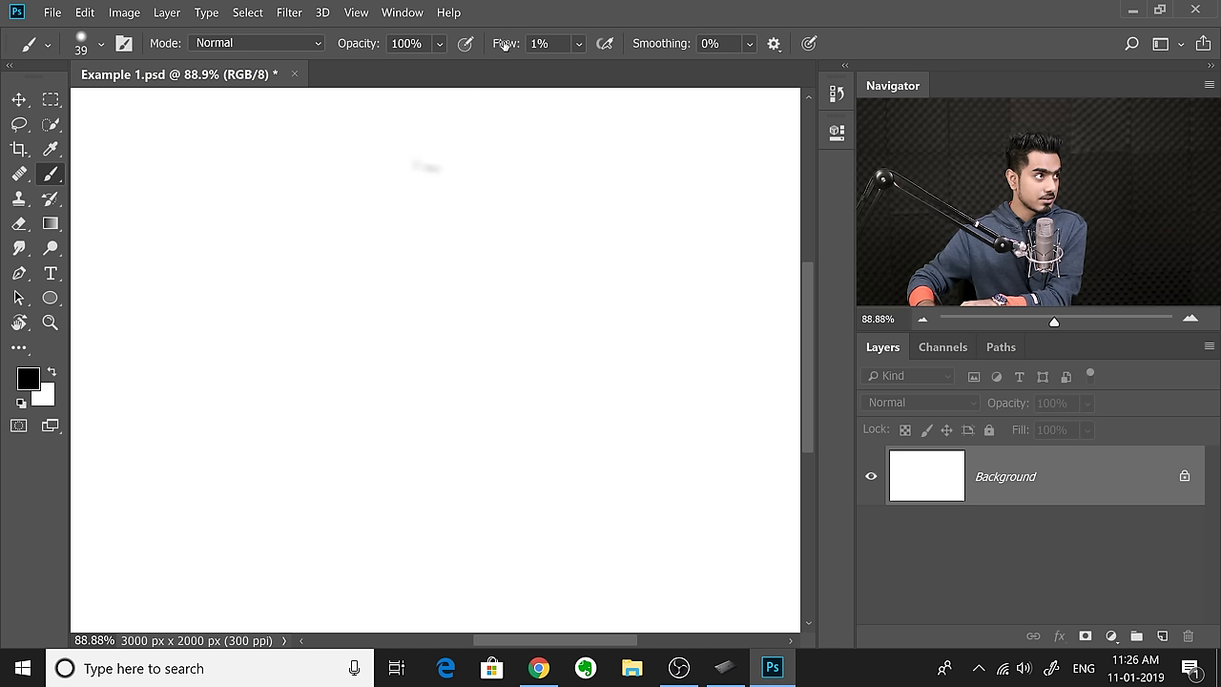
drag(505, 44, 667, 44)
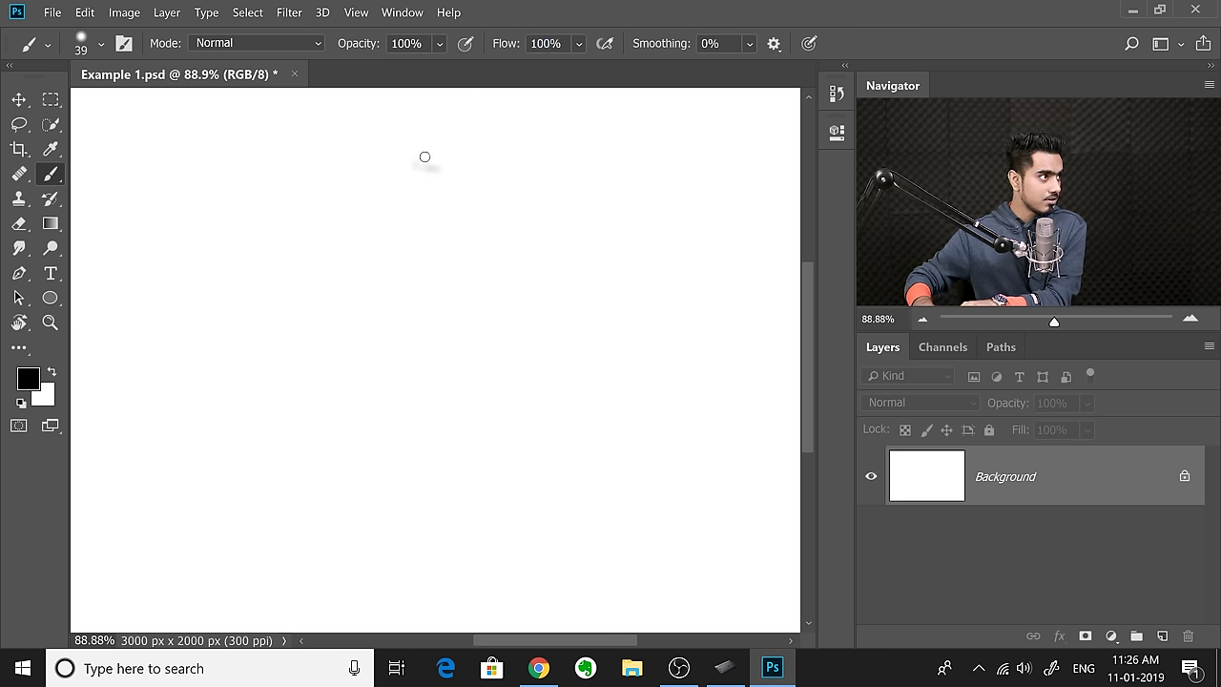
mouse_move(419, 165)
mouse_down()
mouse_move(480, 178)
mouse_move(566, 232)
mouse_move(613, 308)
mouse_move(612, 401)
mouse_move(555, 483)
mouse_move(496, 515)
mouse_move(415, 534)
mouse_move(294, 512)
mouse_move(226, 471)
mouse_move(208, 440)
mouse_up()
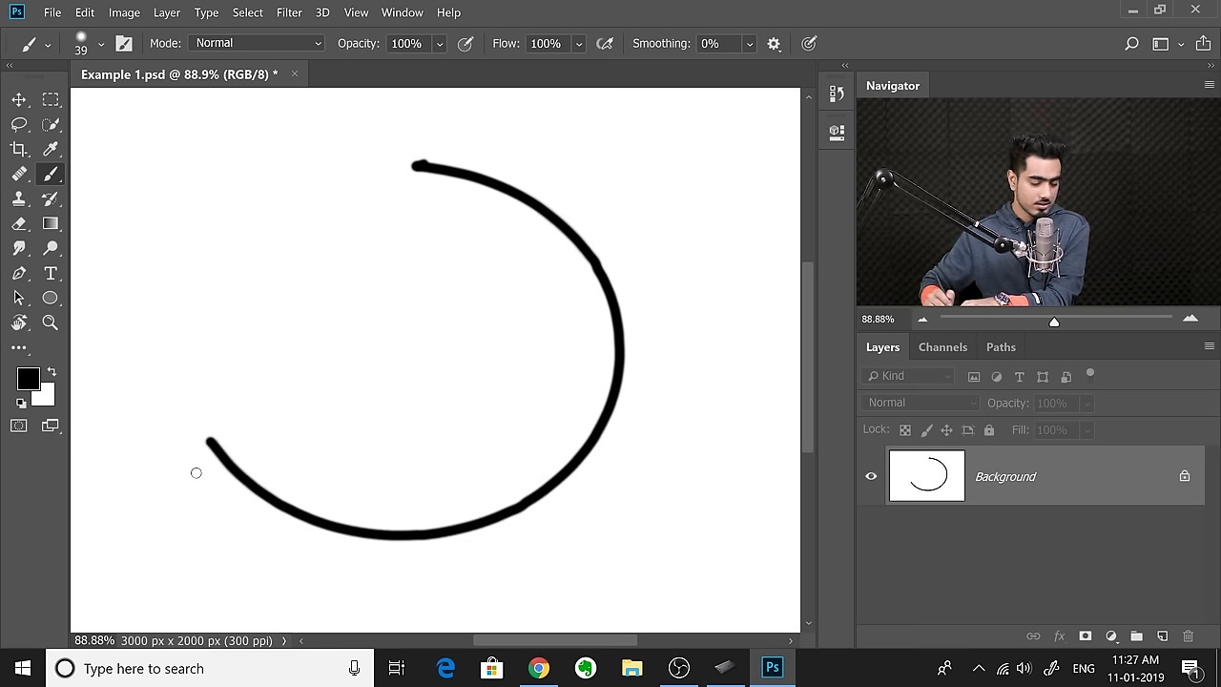
mouse_move(162, 288)
mouse_down()
mouse_move(162, 320)
mouse_move(186, 333)
mouse_move(246, 231)
mouse_move(330, 184)
mouse_move(434, 174)
mouse_move(379, 174)
mouse_move(238, 236)
mouse_move(189, 331)
mouse_move(187, 374)
mouse_up()
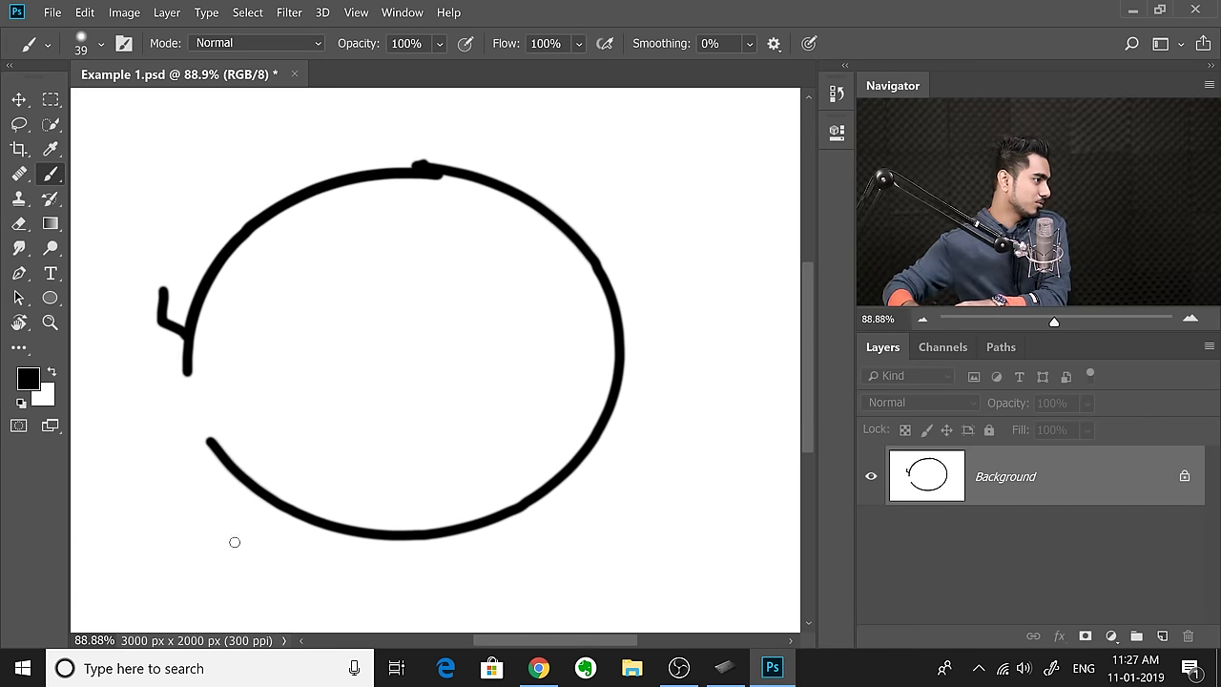
drag(188, 372, 204, 434)
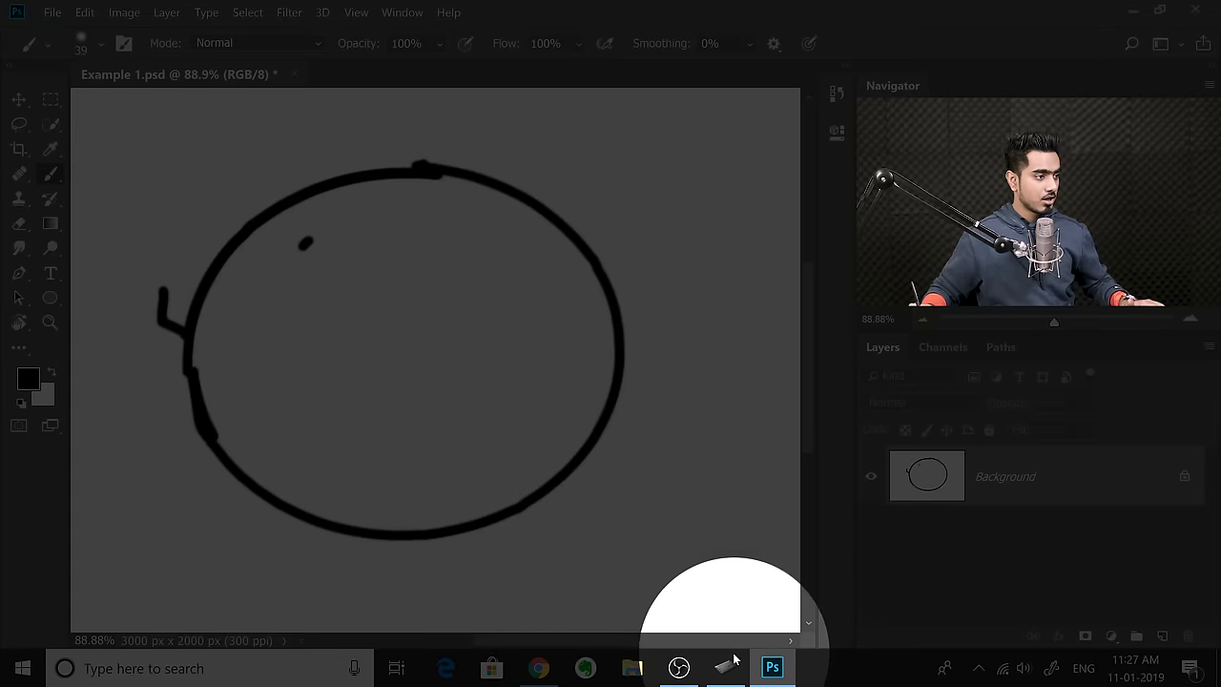
- Turn on Force Proportions in the Wacom Tablet Properties pen mapping and return to Photoshop
click(725, 667)
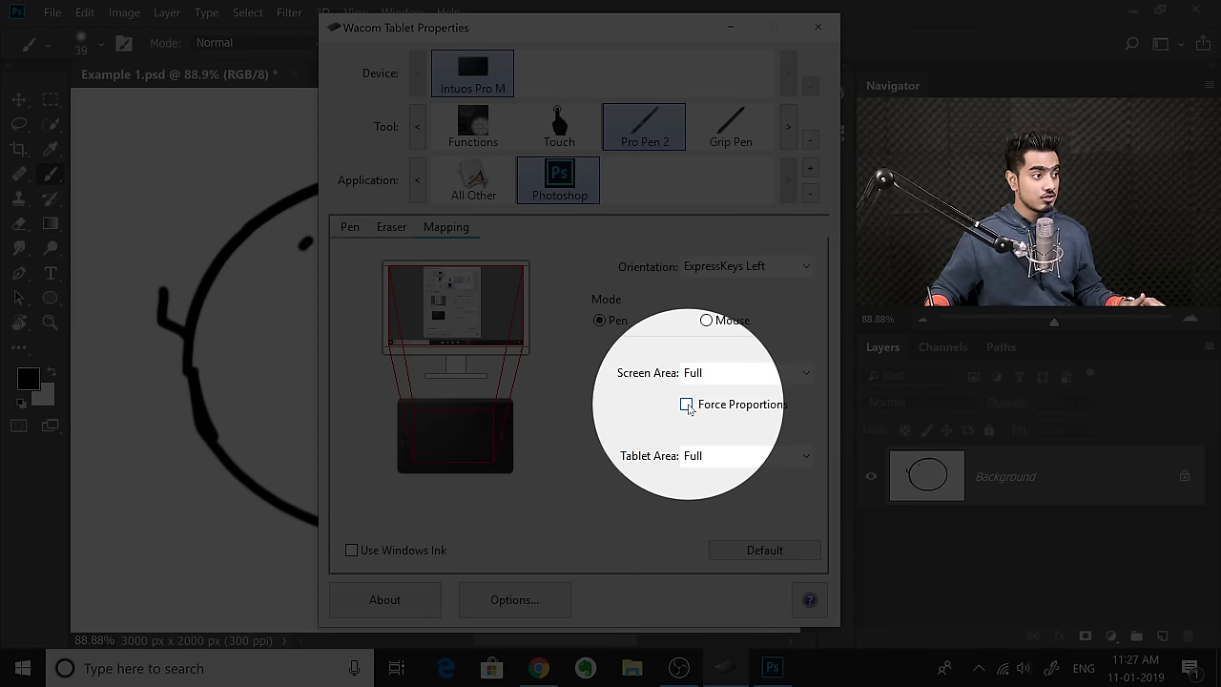
click(687, 405)
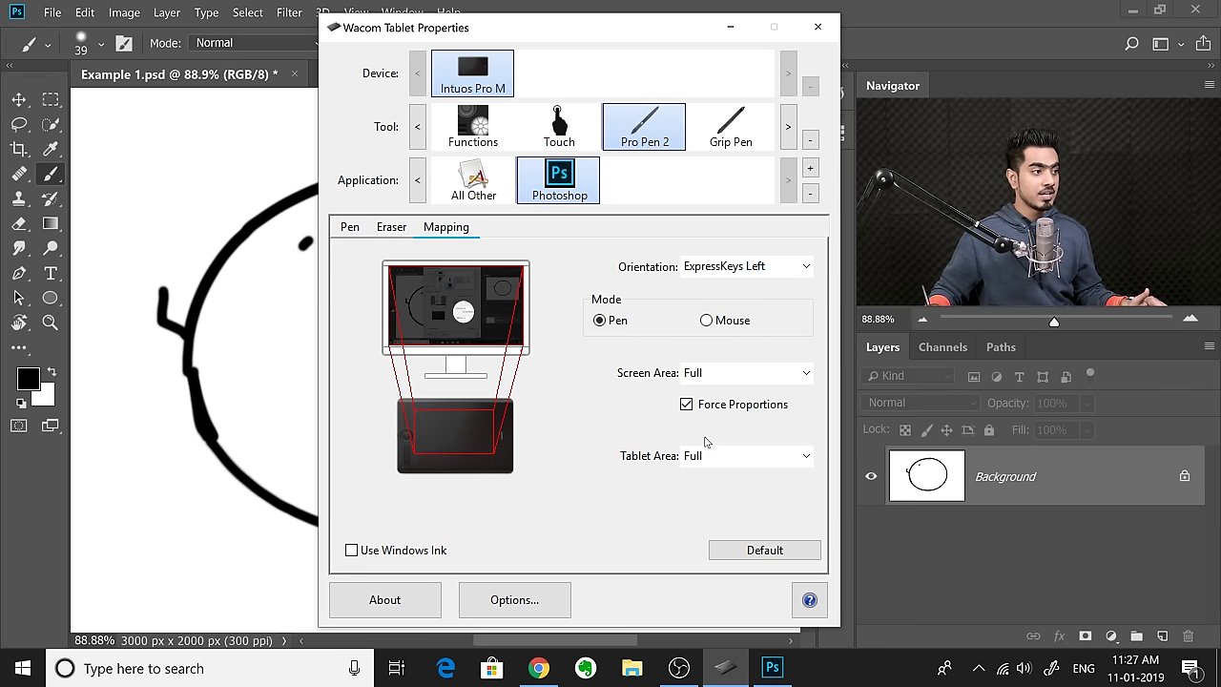
click(253, 77)
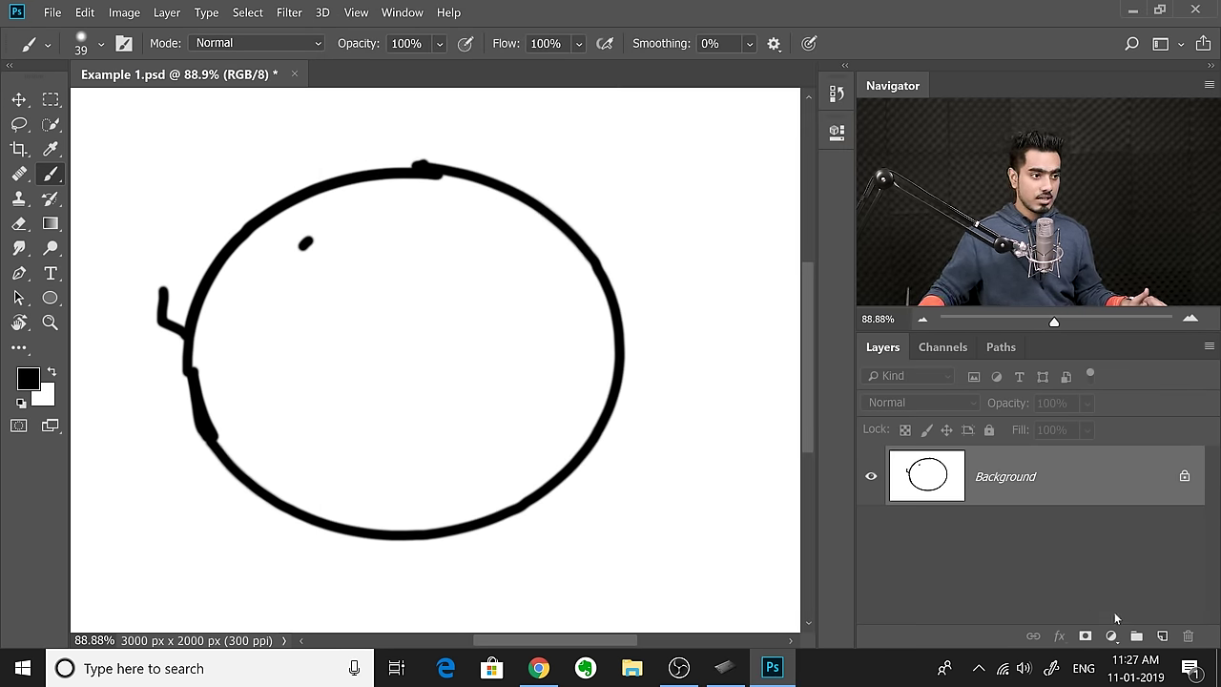
- Add a new layer, set the foreground colour to ff0000 and paint a large red circle over the black one
click(1161, 635)
click(33, 378)
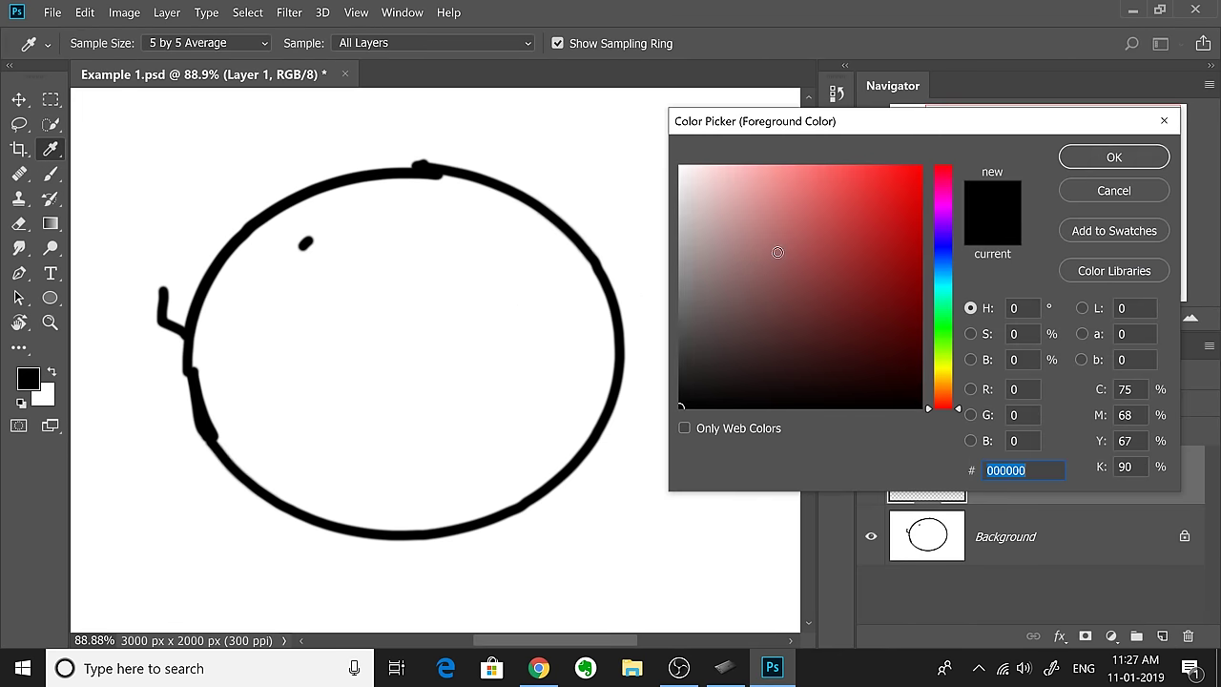
text(ff0000)
click(1082, 164)
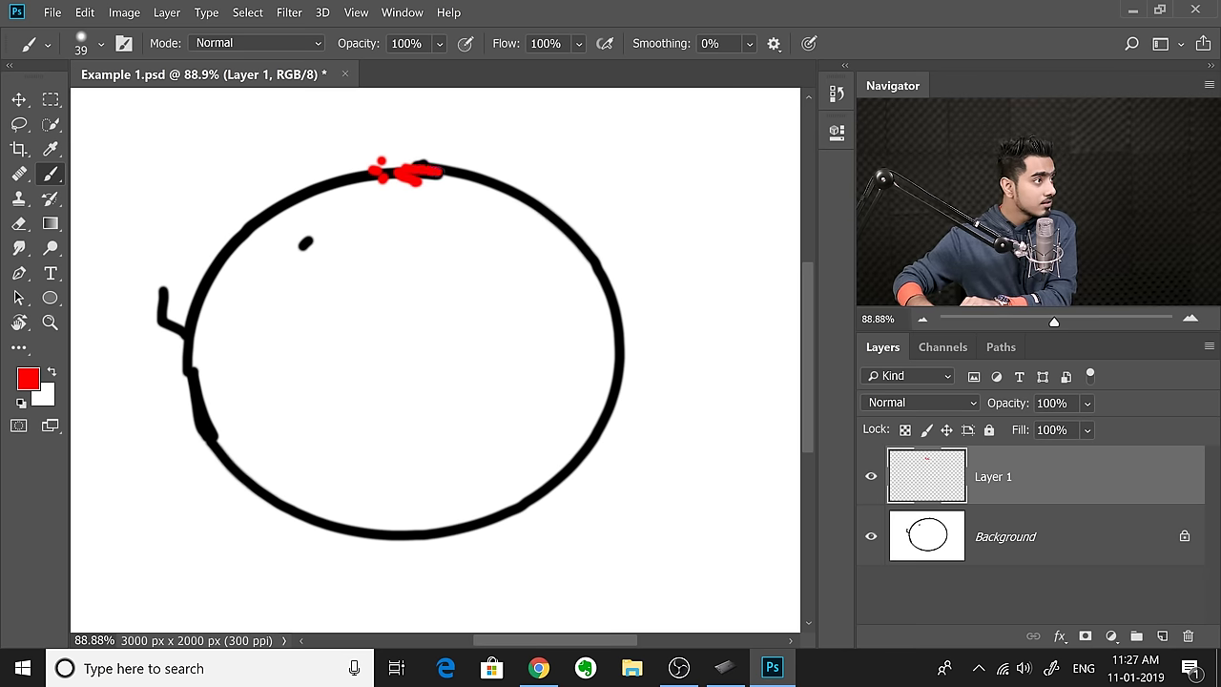
mouse_move(441, 172)
mouse_down()
mouse_move(531, 213)
mouse_move(598, 300)
mouse_move(613, 416)
mouse_move(576, 509)
mouse_move(546, 544)
mouse_move(474, 588)
mouse_move(364, 599)
mouse_move(265, 555)
mouse_move(214, 499)
mouse_move(186, 436)
mouse_up()
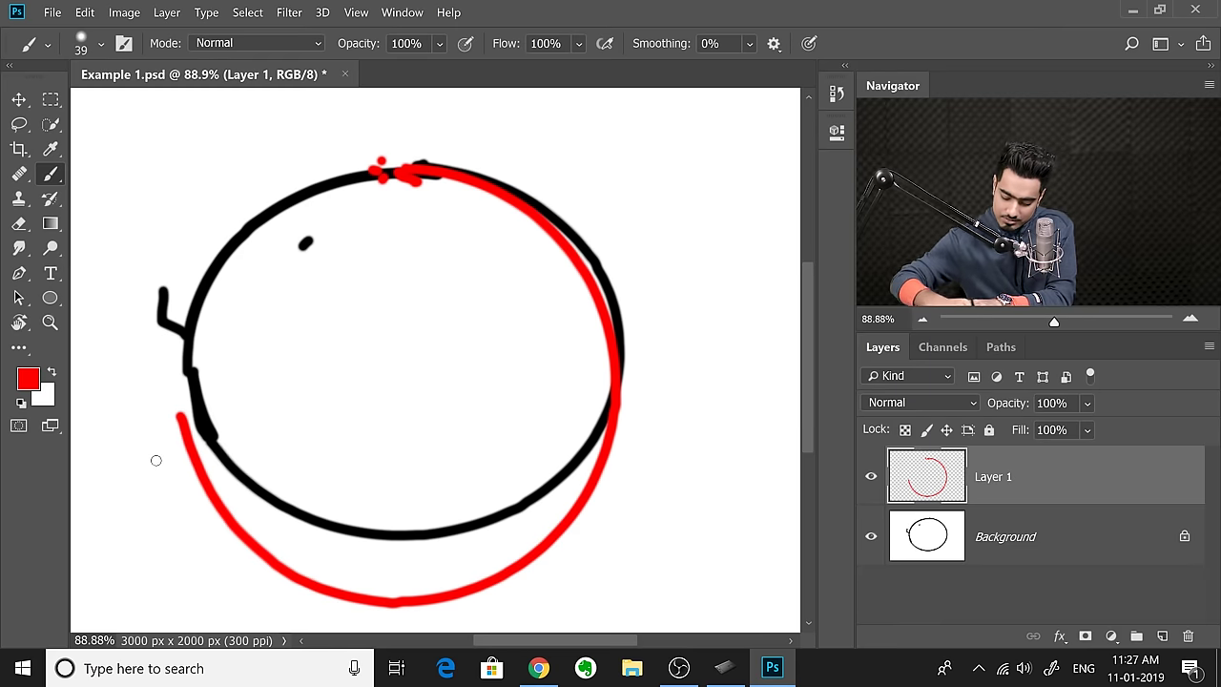
mouse_move(139, 366)
mouse_down()
mouse_move(186, 363)
mouse_move(201, 310)
mouse_move(265, 225)
mouse_move(367, 178)
mouse_move(431, 178)
mouse_up()
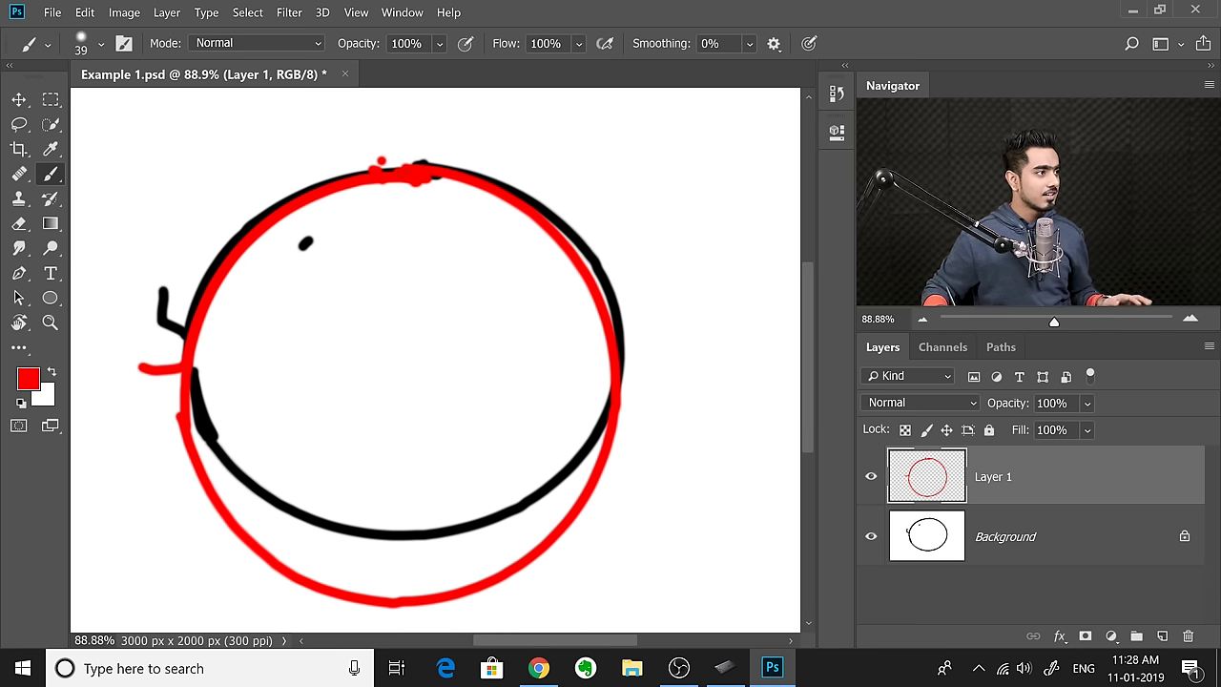
- Toggle the visibility of Layer 1 to compare the red circle with the black one
click(871, 476)
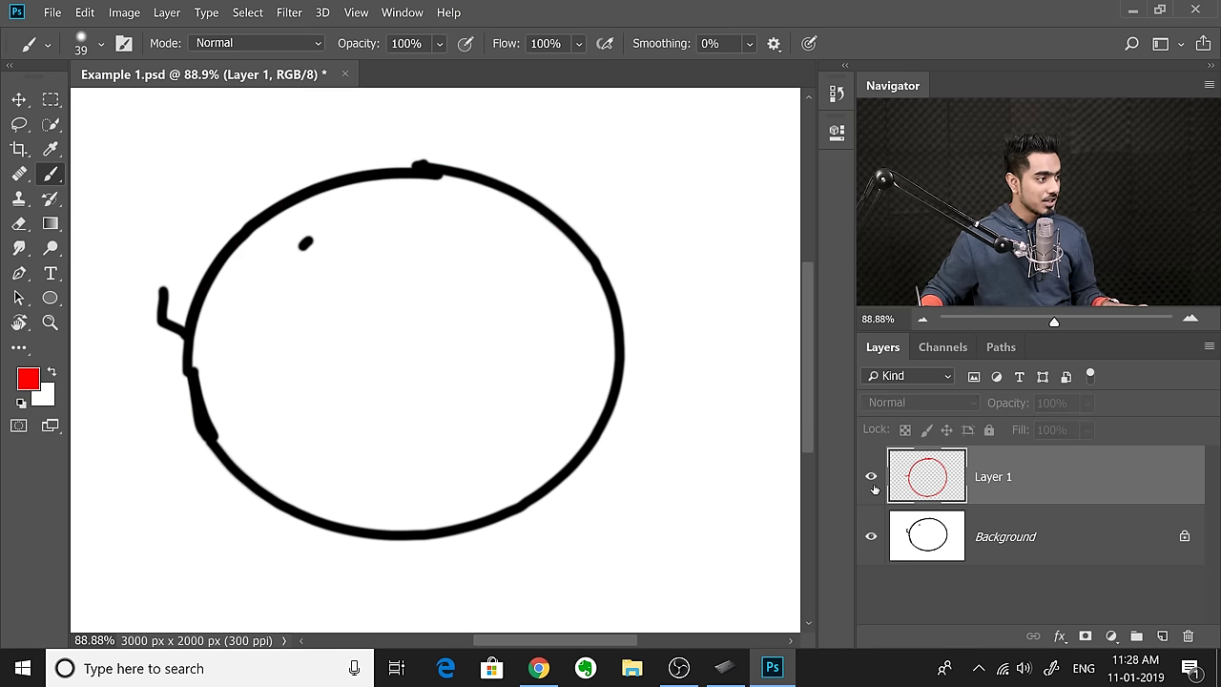
click(871, 476)
click(870, 477)
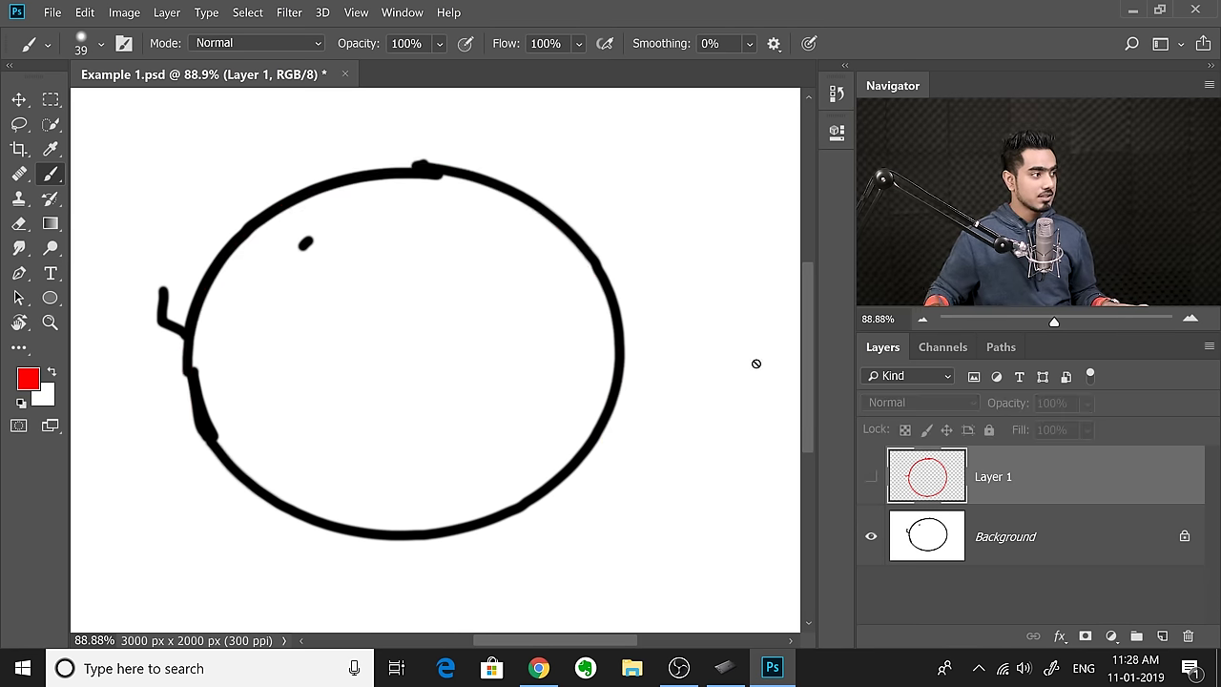
click(870, 477)
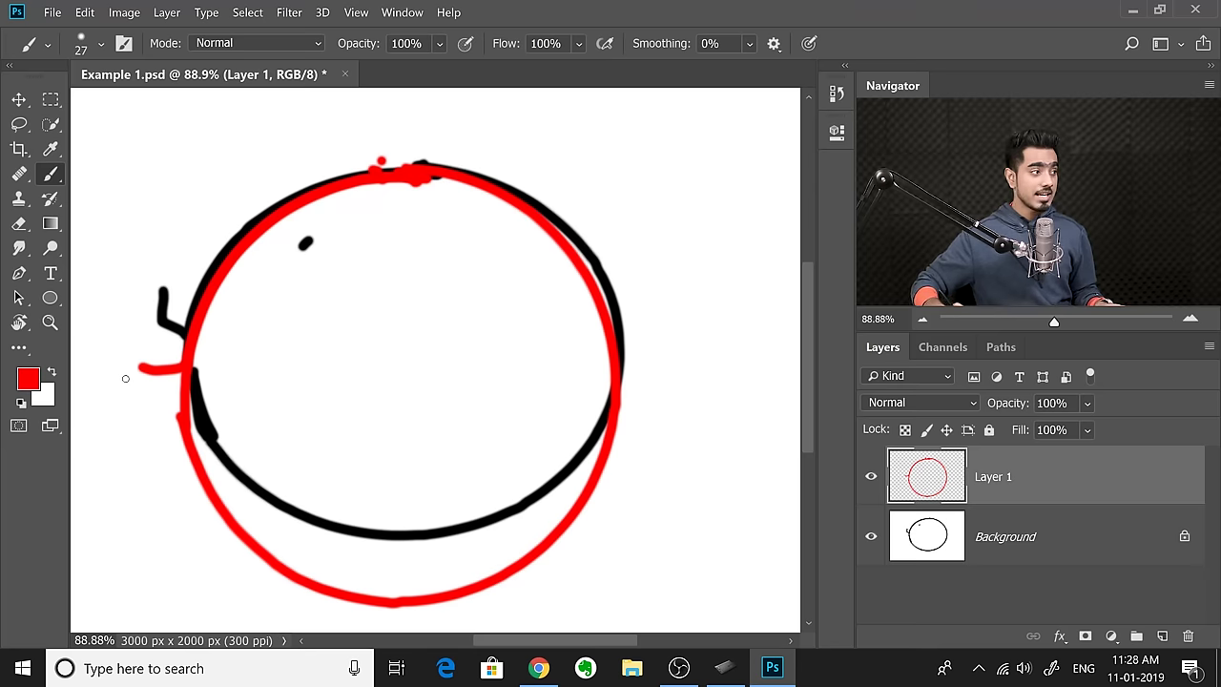
- Write a signature-like red scribble inside the circles on Layer 1 with a 22 px brush
mouse_move(294, 377)
mouse_down()
mouse_move(291, 339)
mouse_move(303, 416)
mouse_move(320, 327)
mouse_move(320, 437)
mouse_up()
click(322, 311)
click(330, 399)
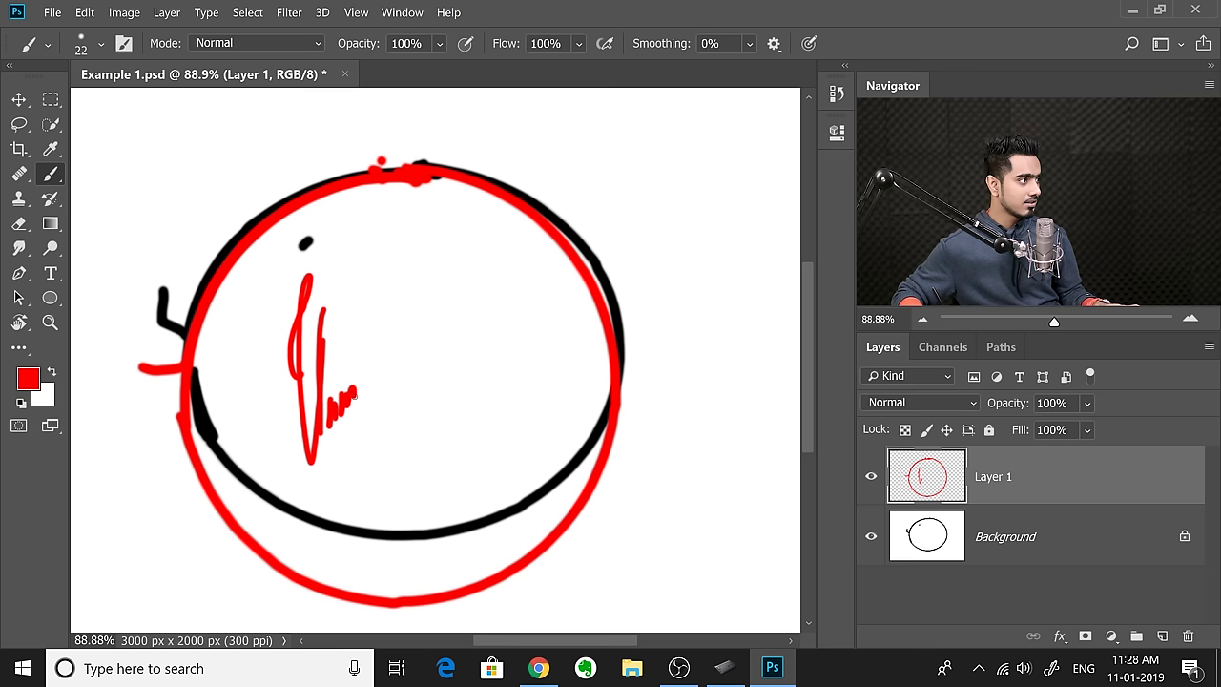
mouse_move(362, 394)
mouse_down()
mouse_move(392, 395)
mouse_move(399, 419)
mouse_move(429, 370)
mouse_move(462, 389)
mouse_move(340, 474)
mouse_up()
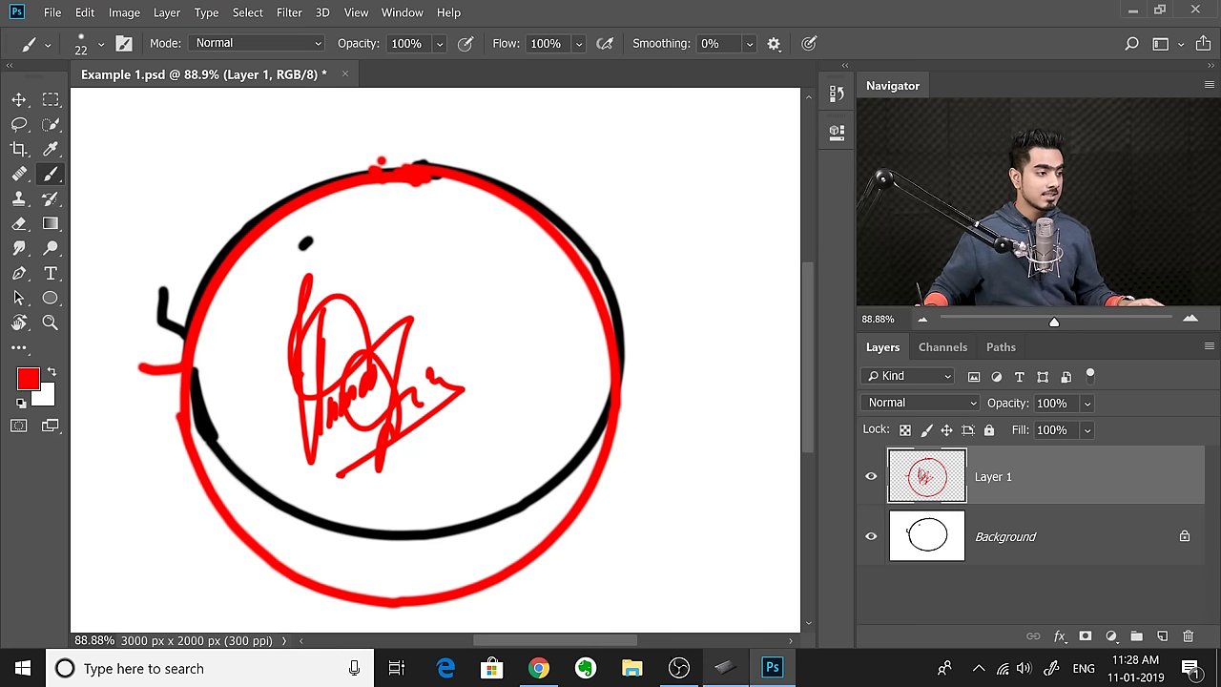
- In Wacom Tablet Properties, limit the tablet area to a portion with top 0, left 0, bottom 12378 and right 17812, then return to Photoshop
click(724, 668)
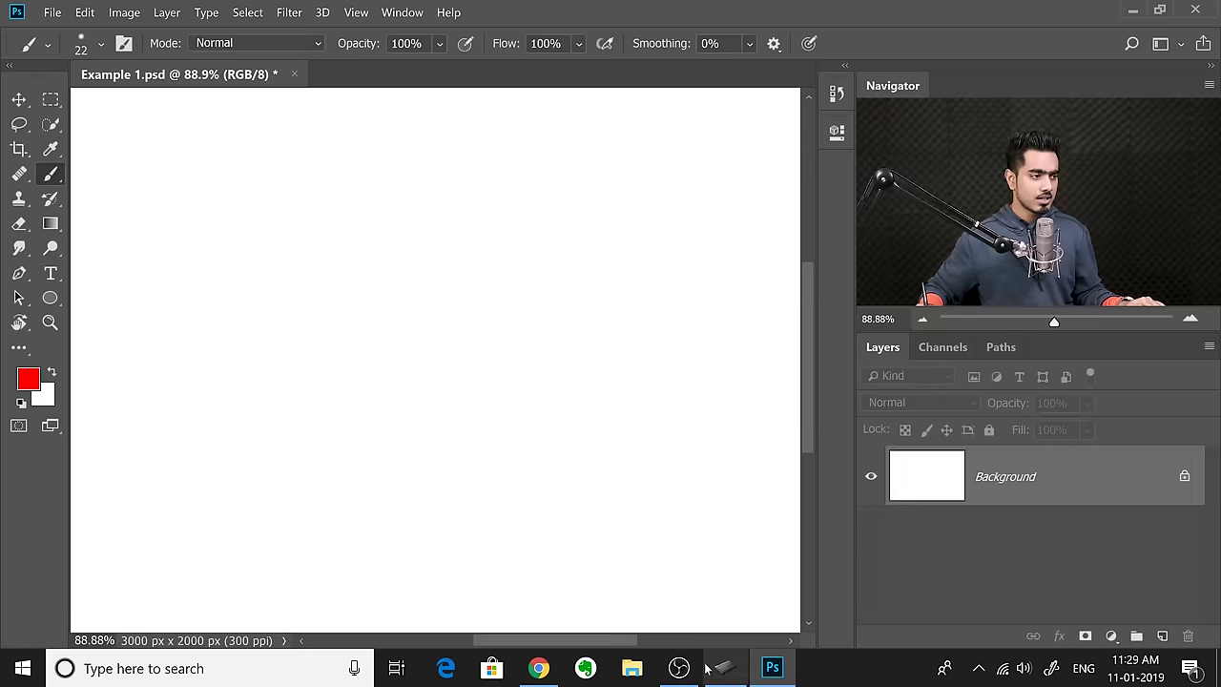
click(723, 668)
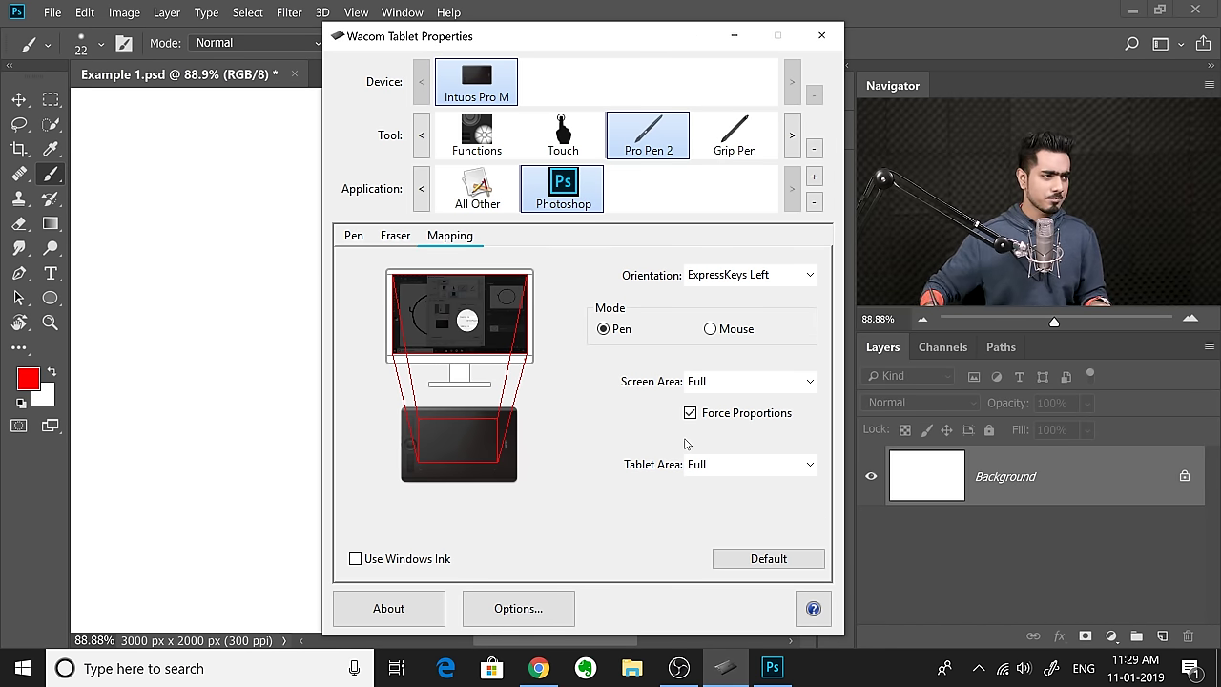
click(730, 465)
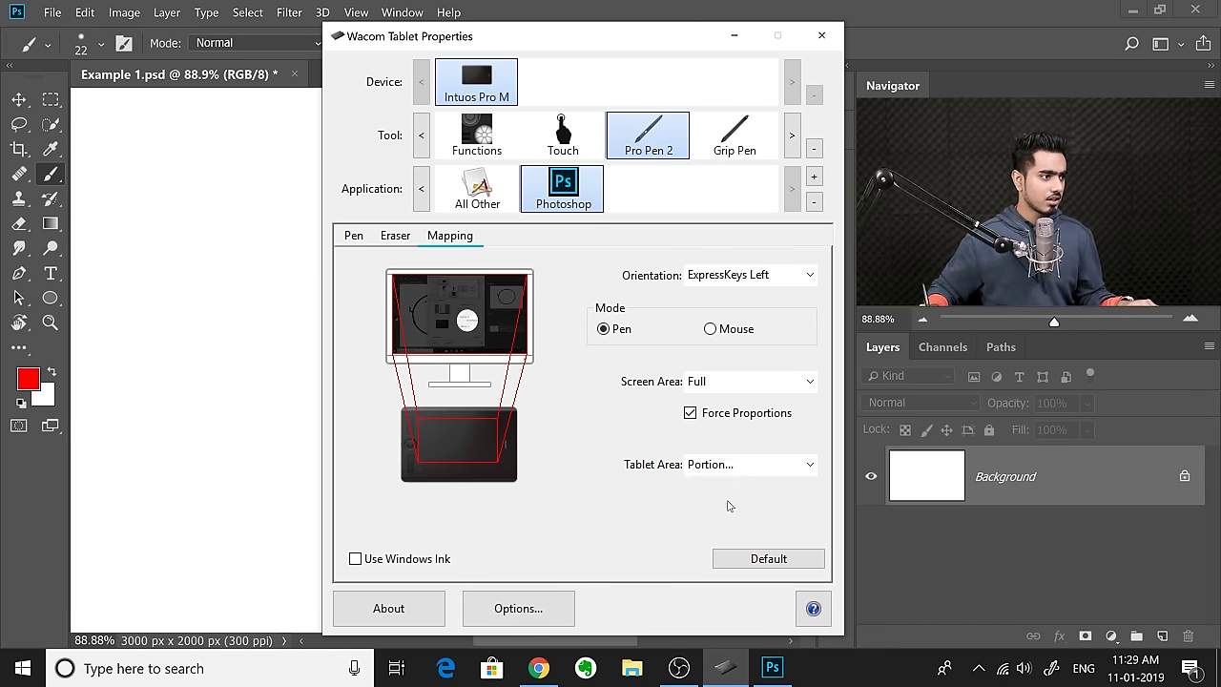
click(728, 499)
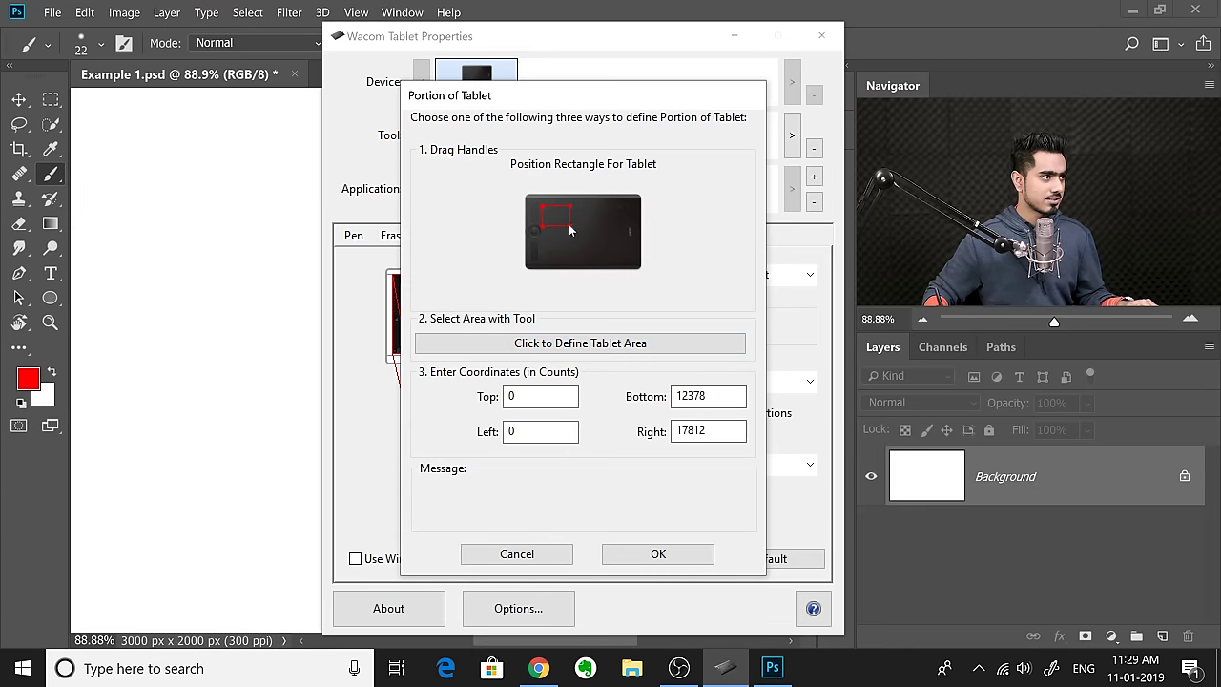
click(663, 549)
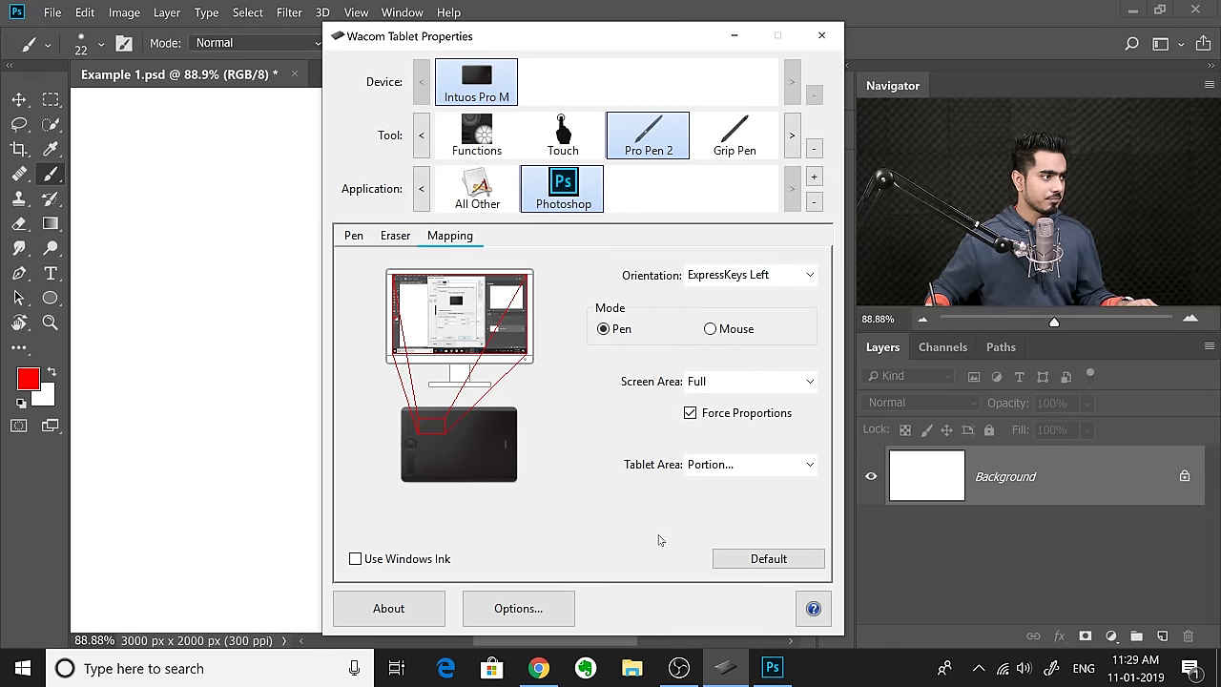
click(273, 211)
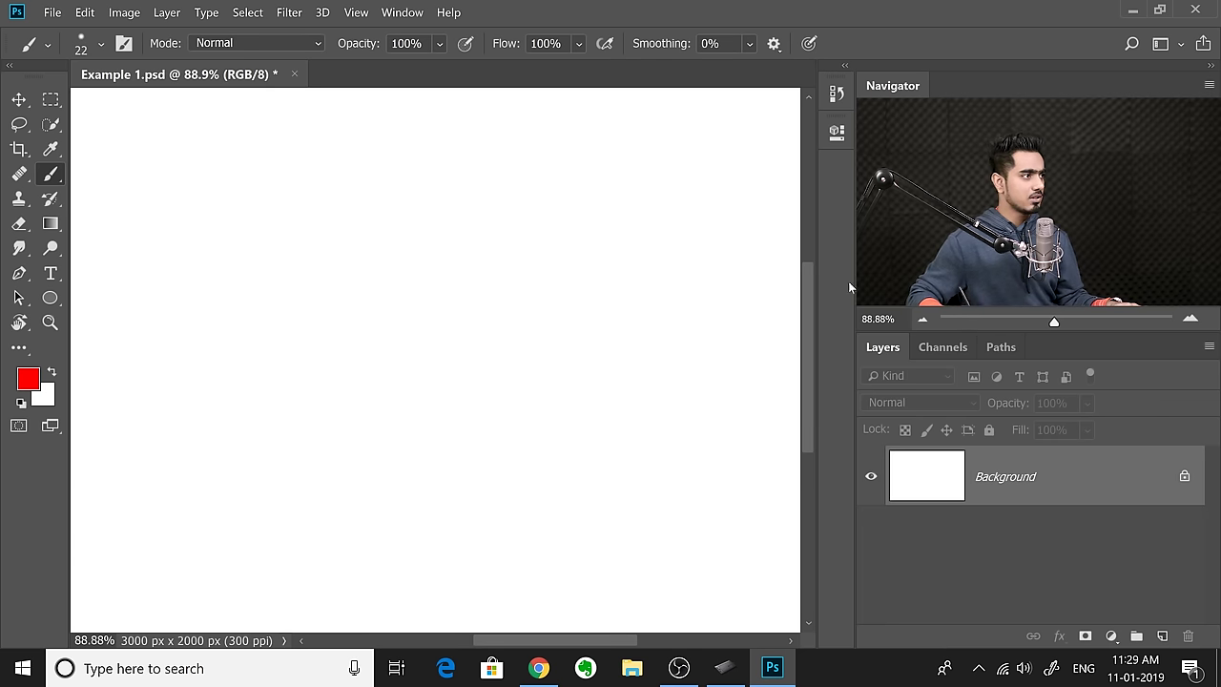
- Scribble loose red strokes across the blank canvas to try out the reduced tablet area
mouse_move(70, 238)
mouse_down()
mouse_move(605, 284)
mouse_move(512, 185)
mouse_up()
drag(181, 74, 100, 81)
drag(86, 322, 167, 370)
click(187, 386)
mouse_move(235, 399)
mouse_down()
mouse_move(327, 414)
mouse_move(367, 96)
mouse_up()
- Restore the maximized floating document window and dock it back into the workspace
key(Tab)
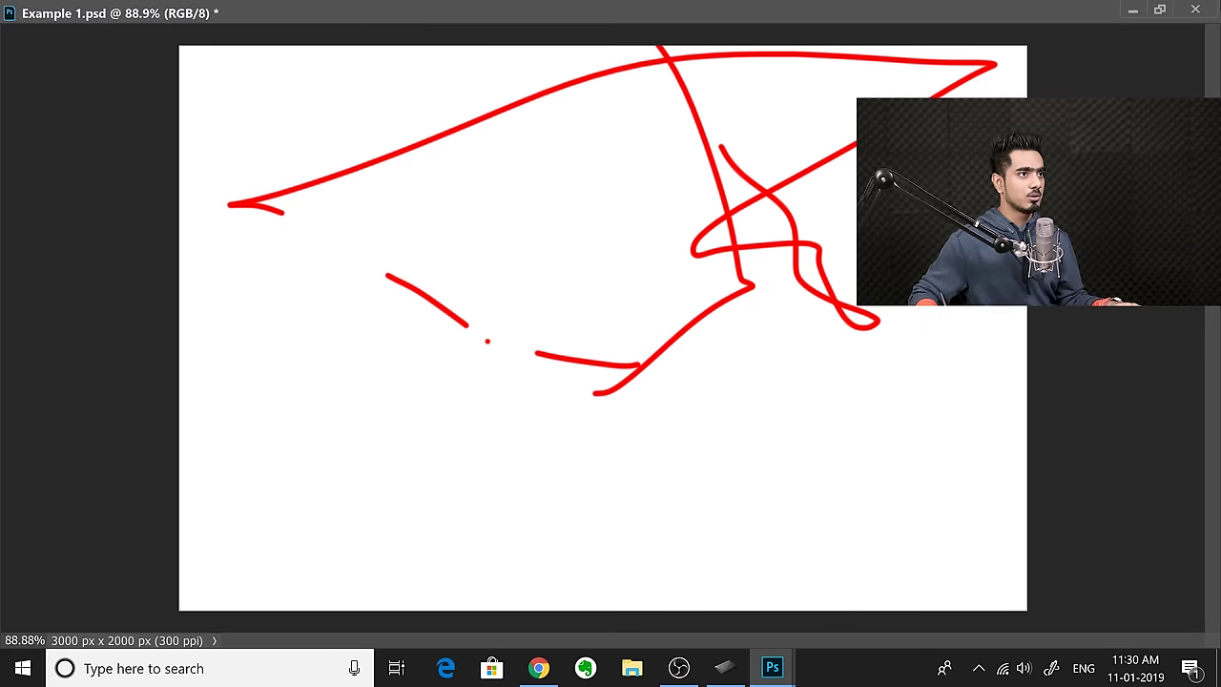
click(1161, 9)
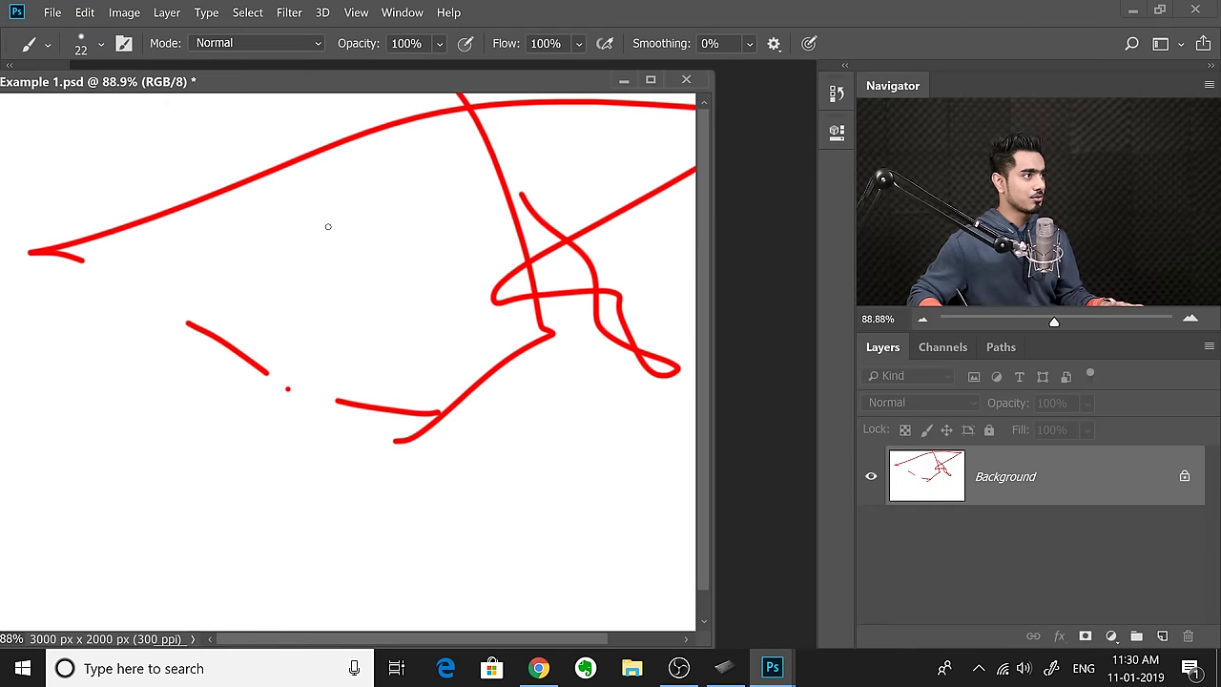
drag(230, 81, 267, 76)
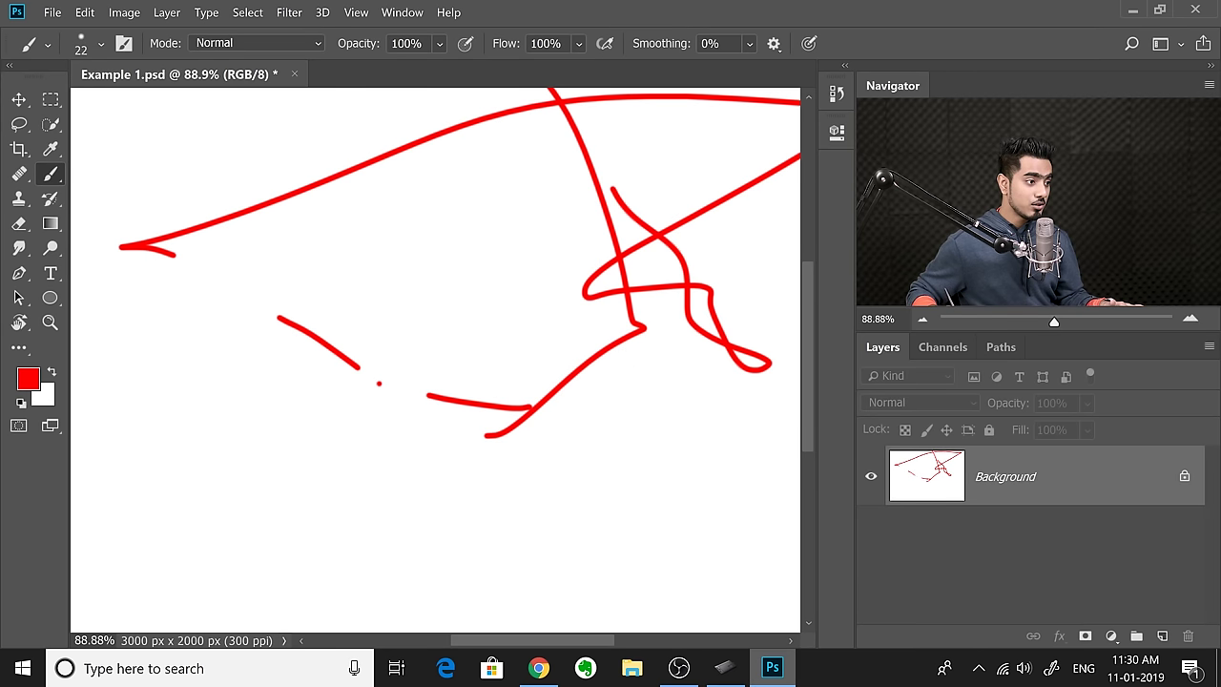
- Set the Photoshop pen mapping's tablet area back to Full in Wacom Tablet Properties
click(725, 667)
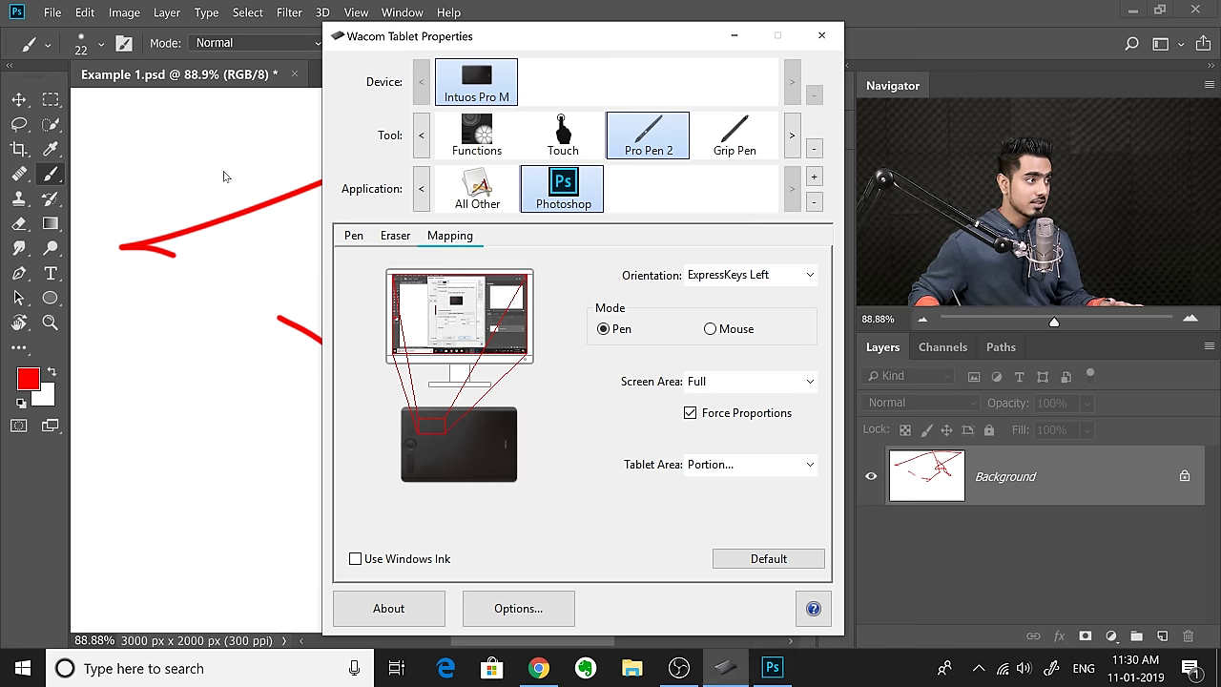
click(704, 466)
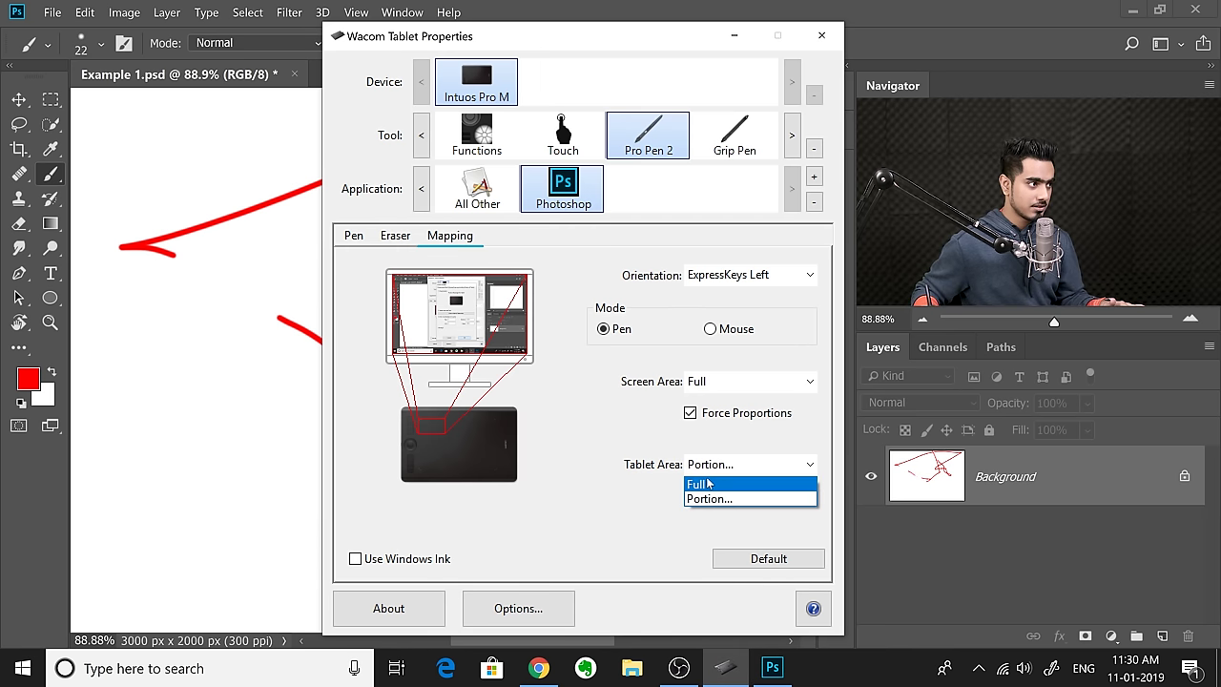
click(711, 483)
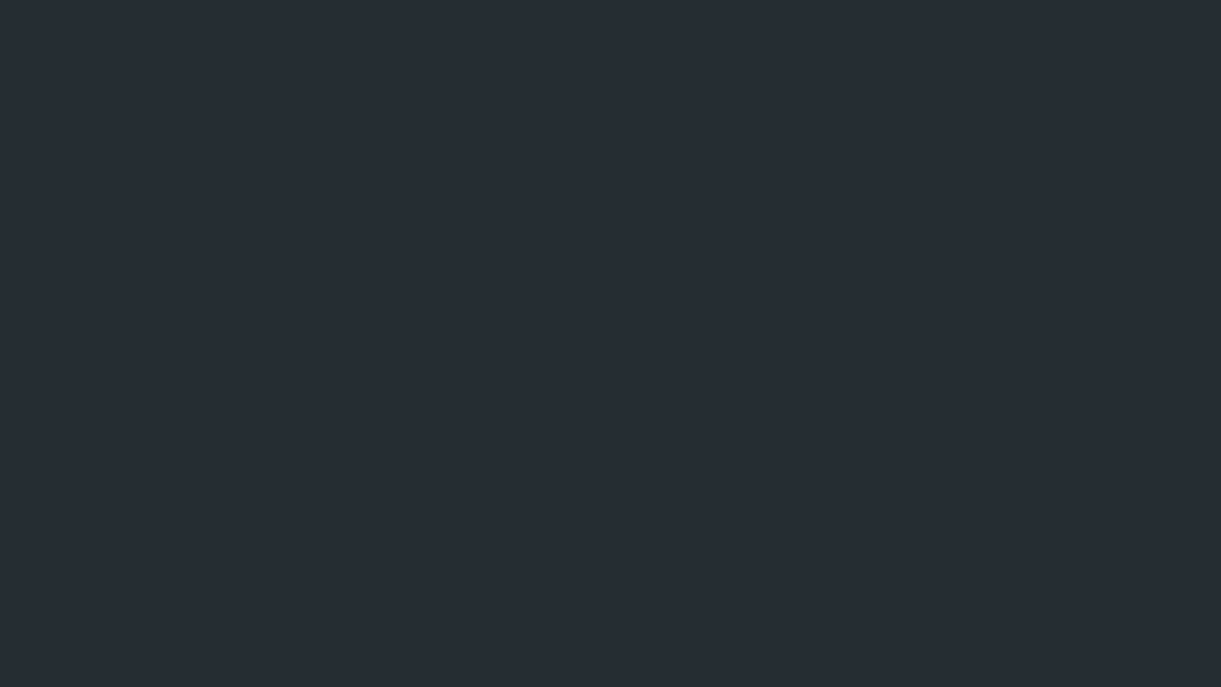